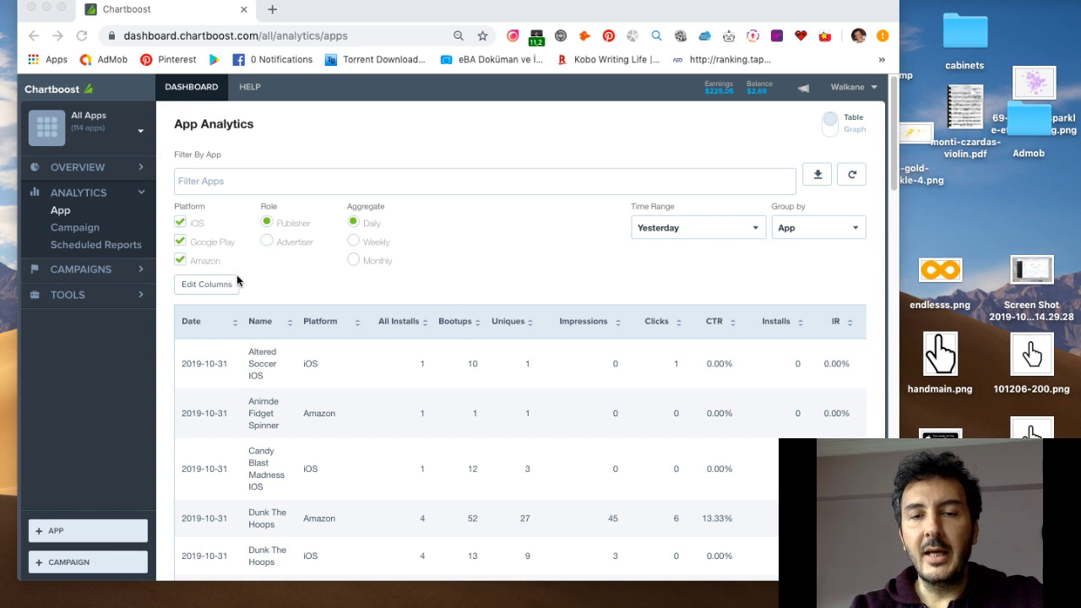
{"action": "left_click_drag", "start_coordinate": [507, 2], "coordinate": [536, 15]}
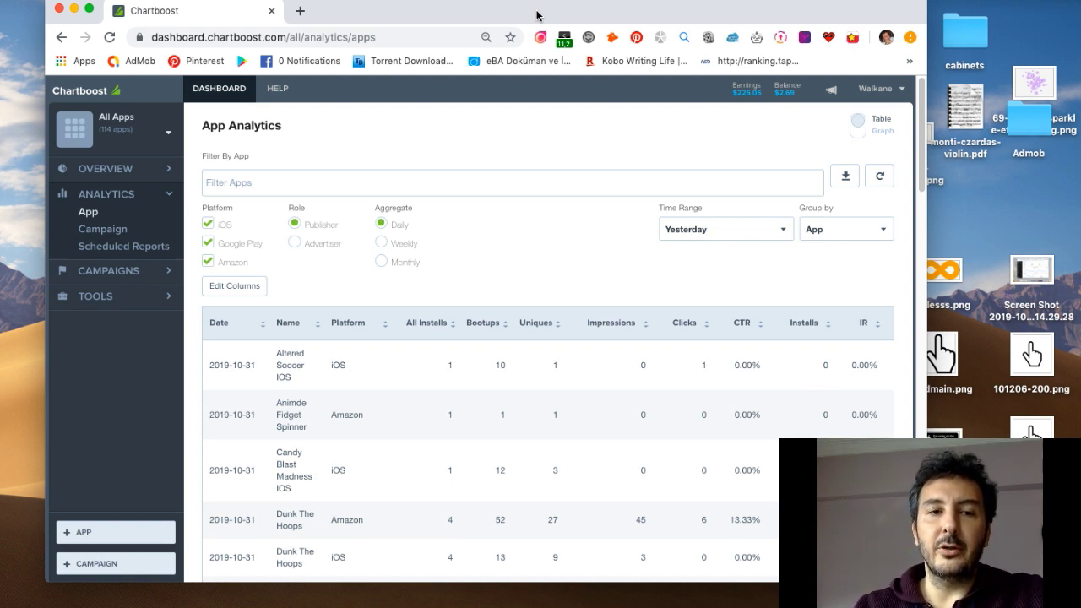
{"action": "left_click_drag", "start_coordinate": [571, 16], "coordinate": [550, 17]}
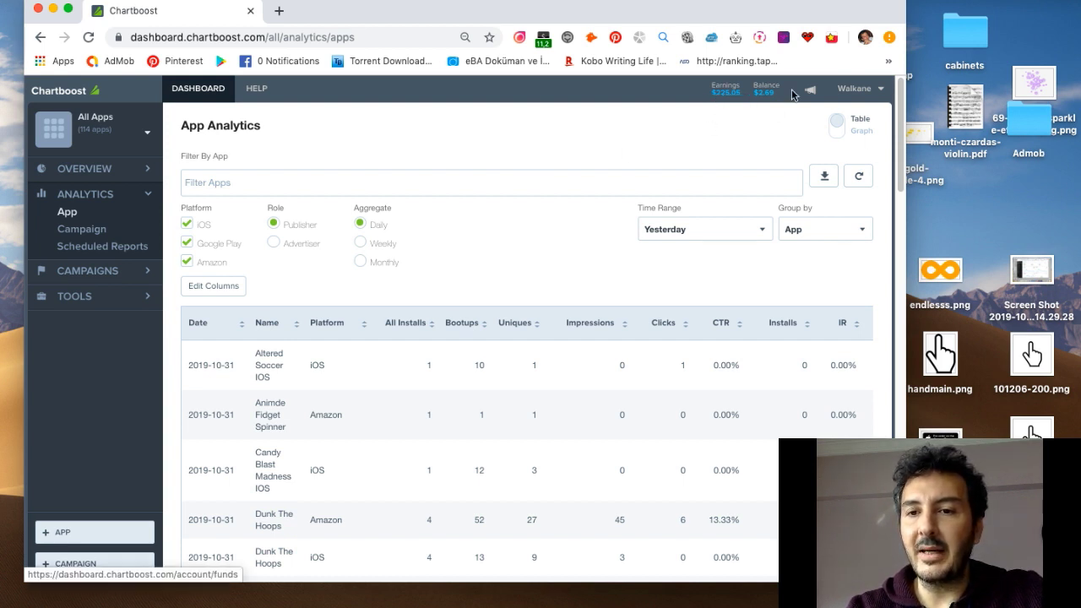
Open the account's Add Funds page and view the instant, no-fee transfer of earnings
{"action": "left_click", "coordinate": [839, 91]}
{"action": "left_click", "coordinate": [799, 153]}
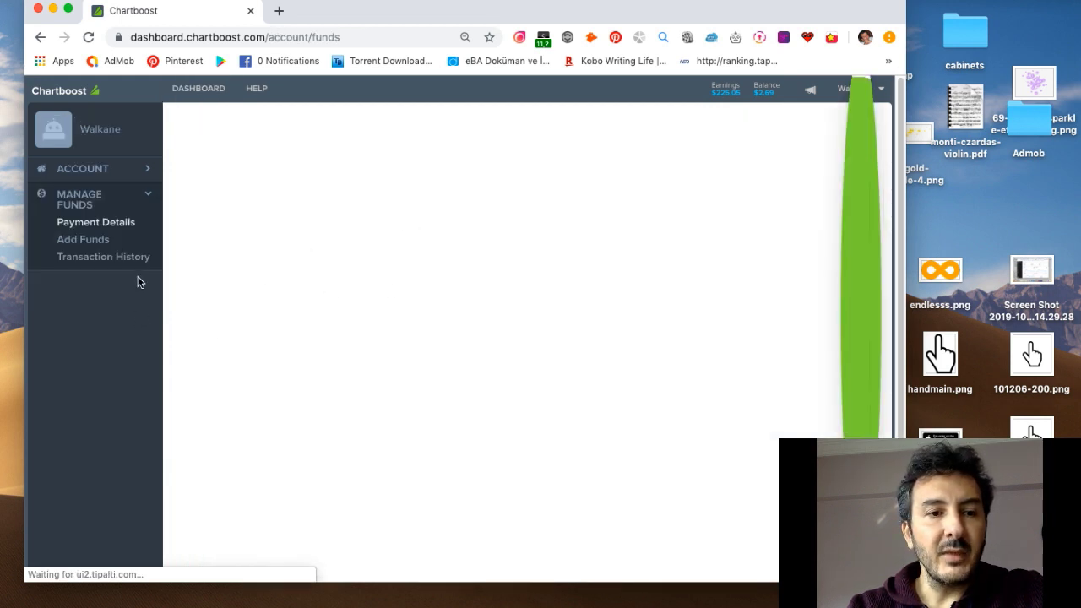
{"action": "left_click", "coordinate": [82, 239]}
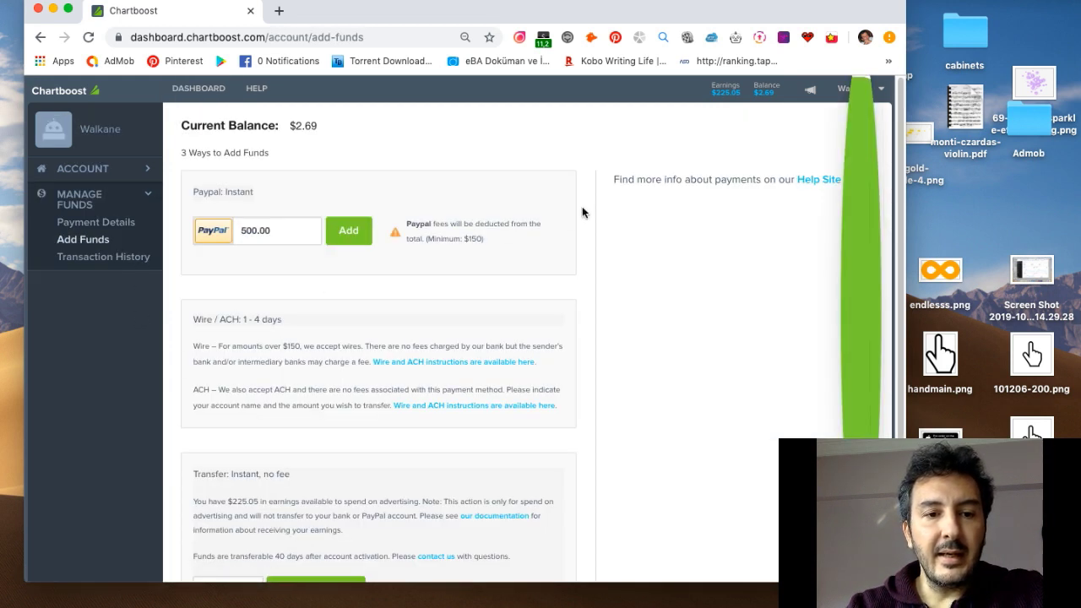
{"action": "scroll", "coordinate": [595, 221], "scroll_direction": "down", "scroll_amount": 2}
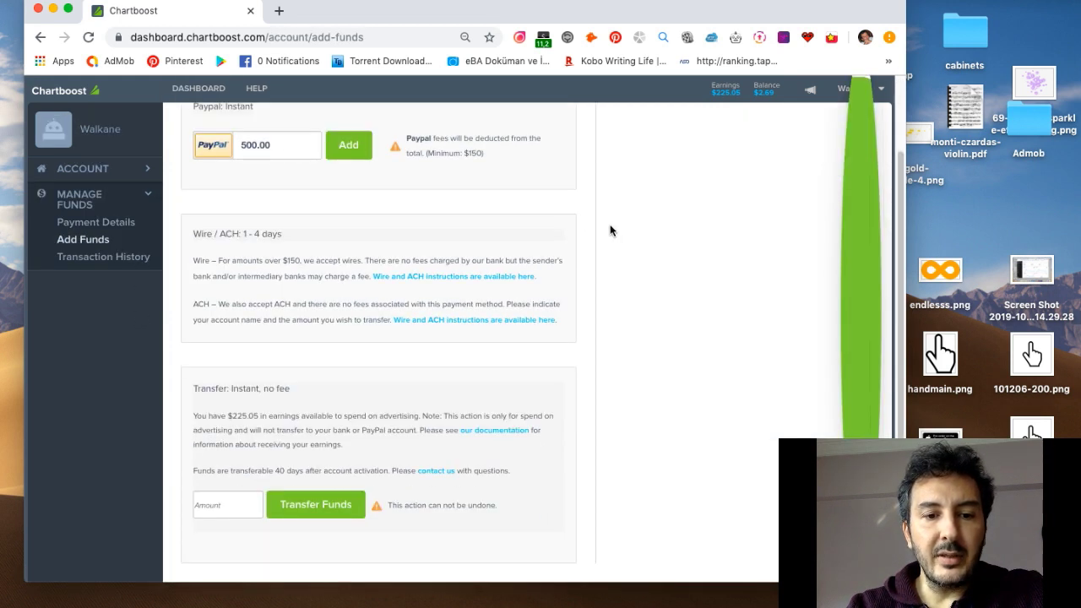
Try an amount of 100 for the instant transfer, clear it and highlight the available earnings figure
{"action": "left_click", "coordinate": [197, 505]}
{"action": "type", "text": "100"}
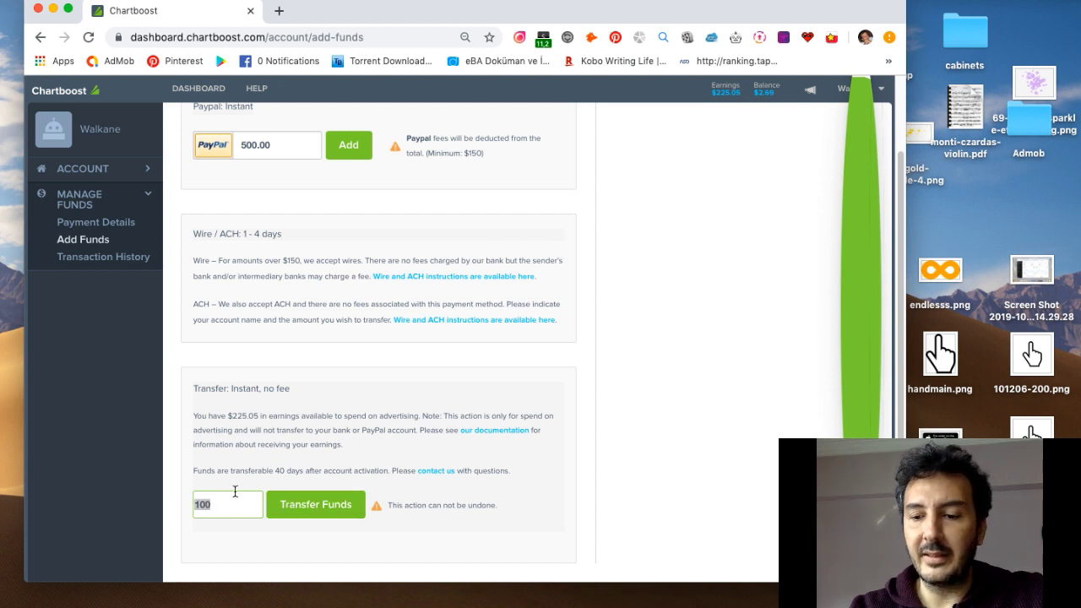
{"action": "key", "text": "BackSpace"}
{"action": "left_click", "coordinate": [227, 417]}
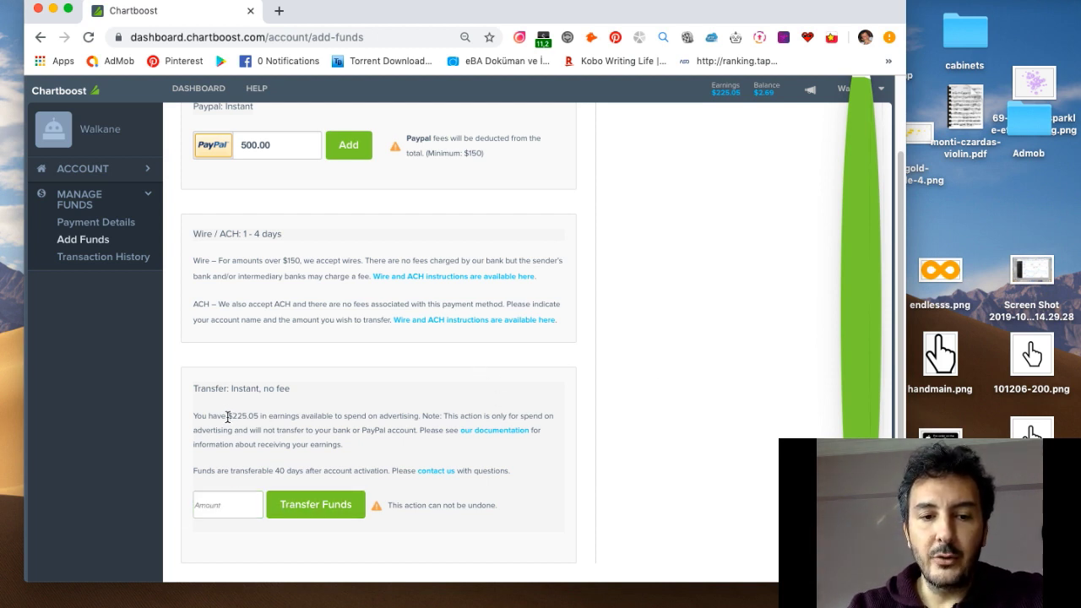
{"action": "left_click_drag", "start_coordinate": [227, 416], "coordinate": [262, 415]}
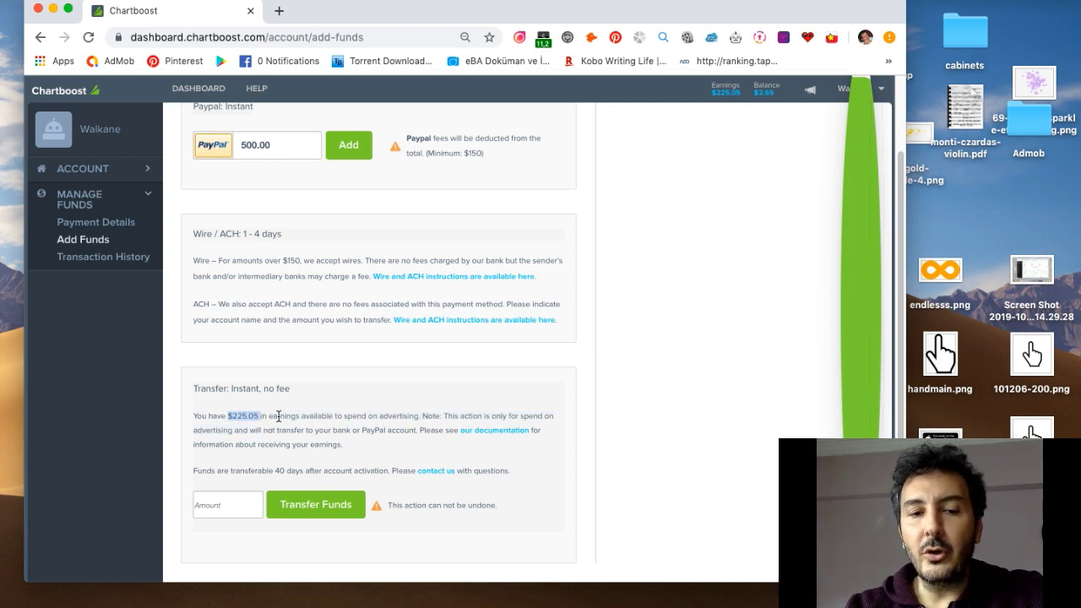
{"action": "left_click", "coordinate": [278, 417]}
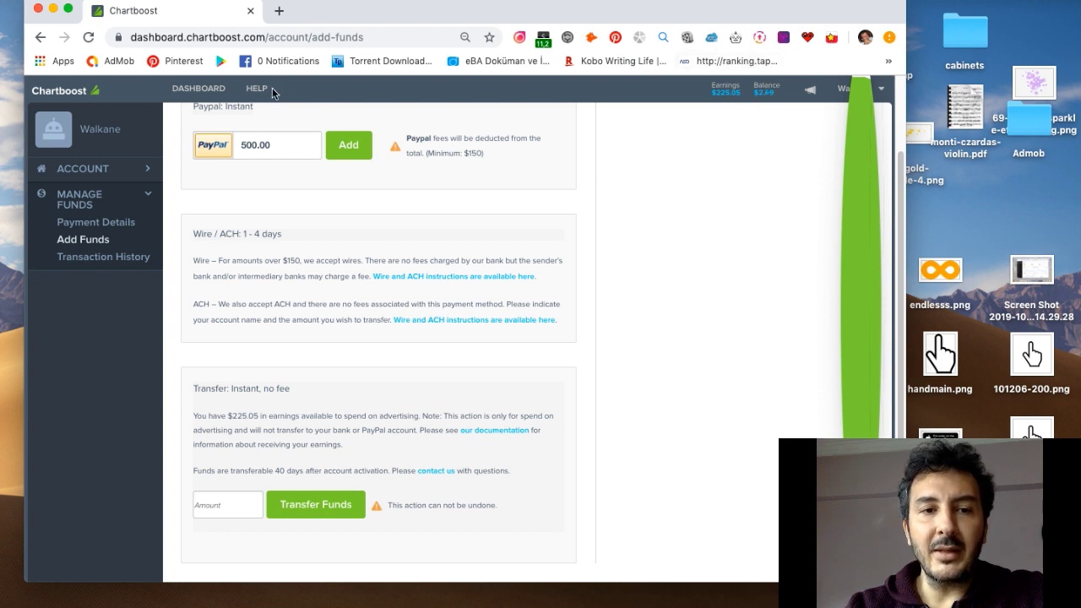
Return to the dashboard and switch from all apps to the Cool Cat Android app
{"action": "left_click", "coordinate": [190, 89]}
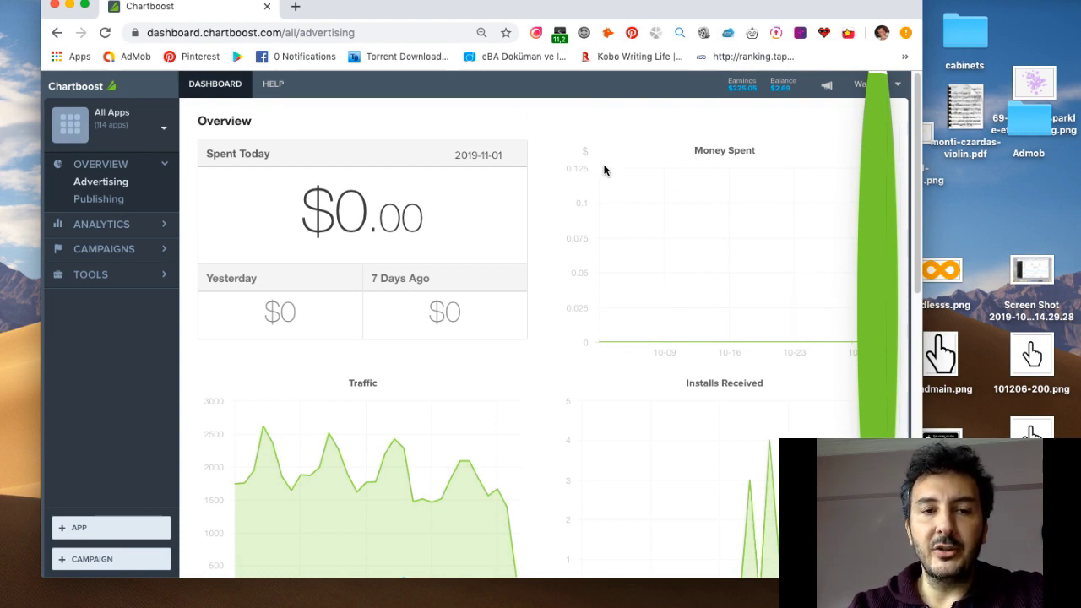
{"action": "left_click", "coordinate": [122, 126]}
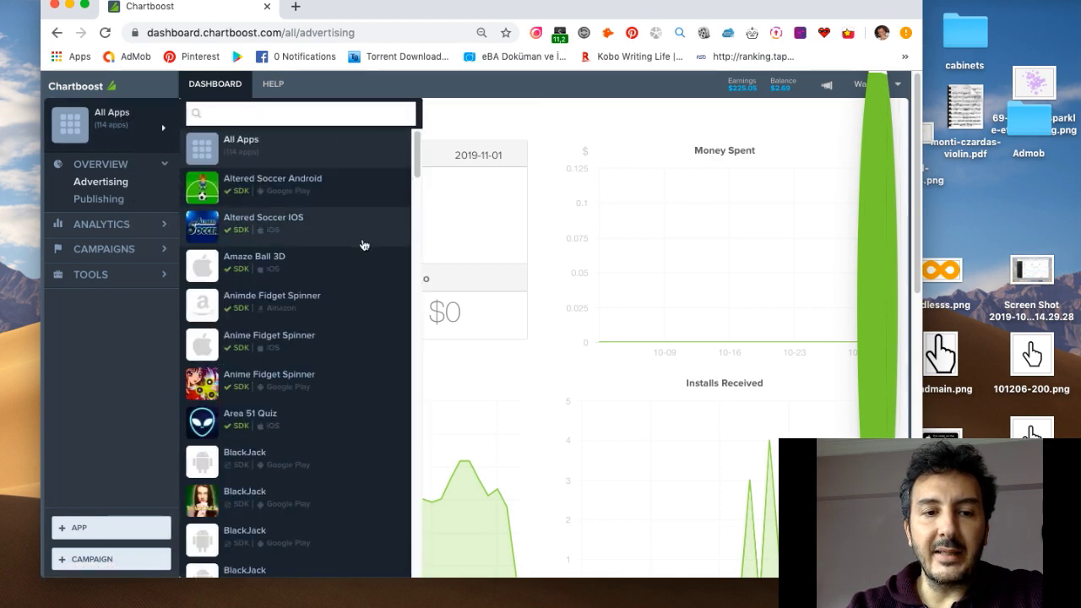
{"action": "scroll", "coordinate": [354, 237], "scroll_direction": "down", "scroll_amount": 6}
{"action": "scroll", "coordinate": [352, 228], "scroll_direction": "down", "scroll_amount": 5}
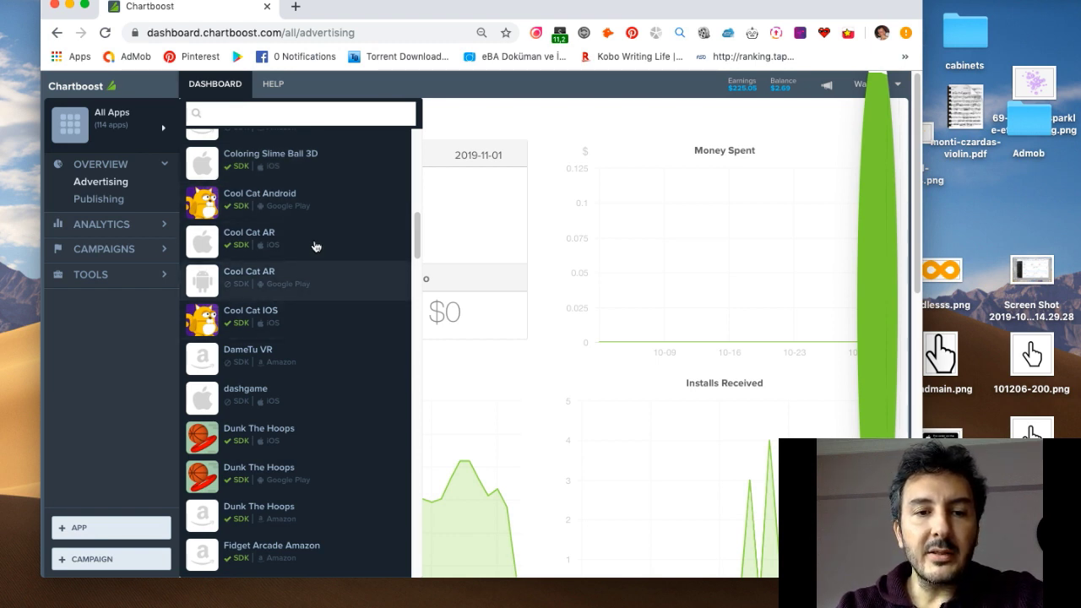
{"action": "left_click", "coordinate": [269, 203]}
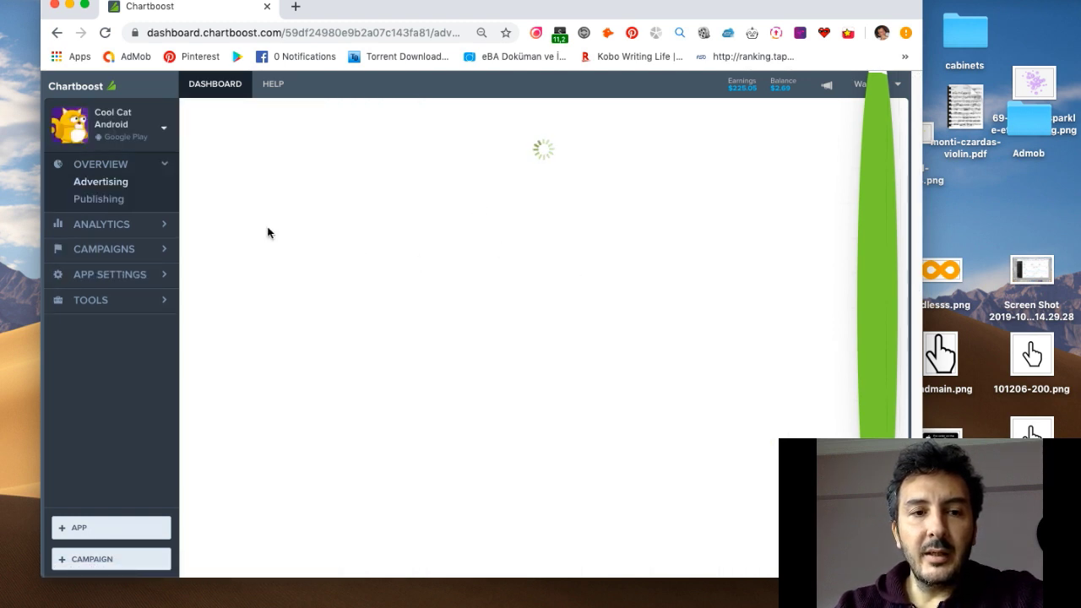
Open the Cool Cat Video Creatives set from the app's creatives
{"action": "left_click", "coordinate": [120, 278]}
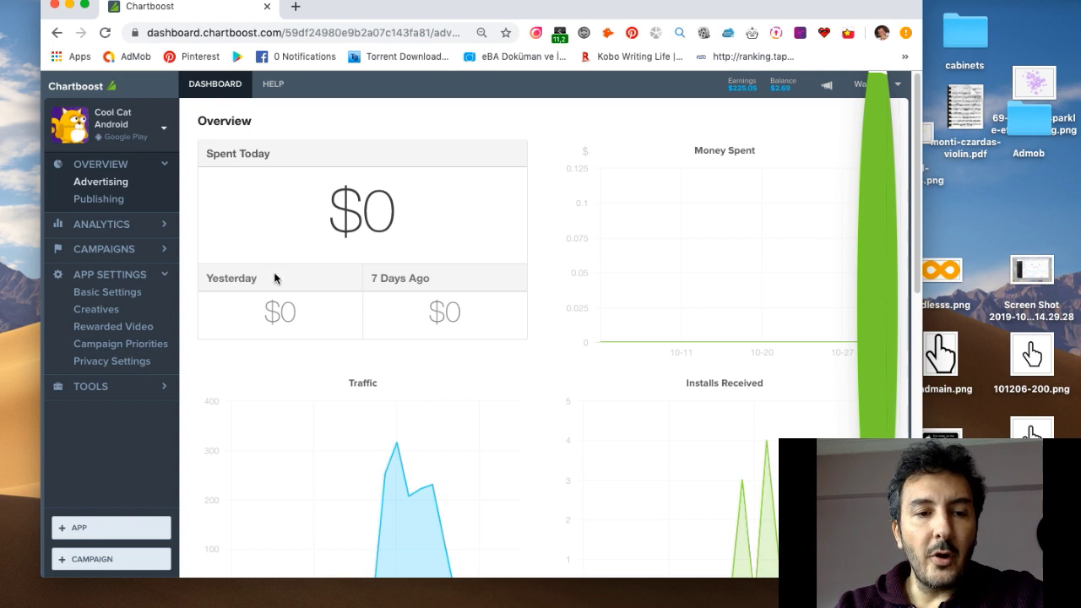
{"action": "left_click", "coordinate": [108, 311]}
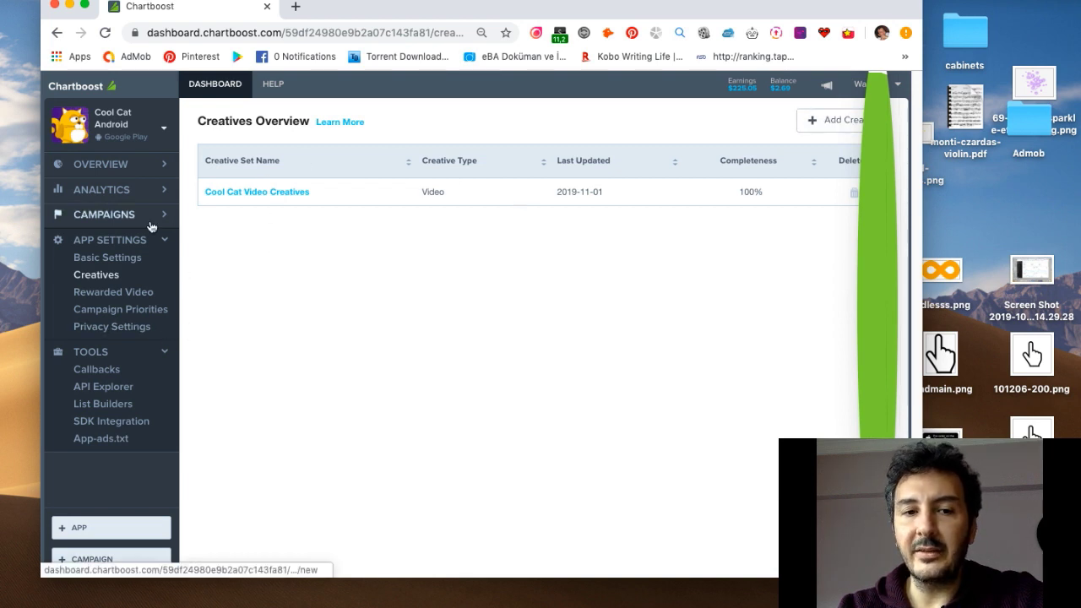
{"action": "left_click", "coordinate": [288, 194]}
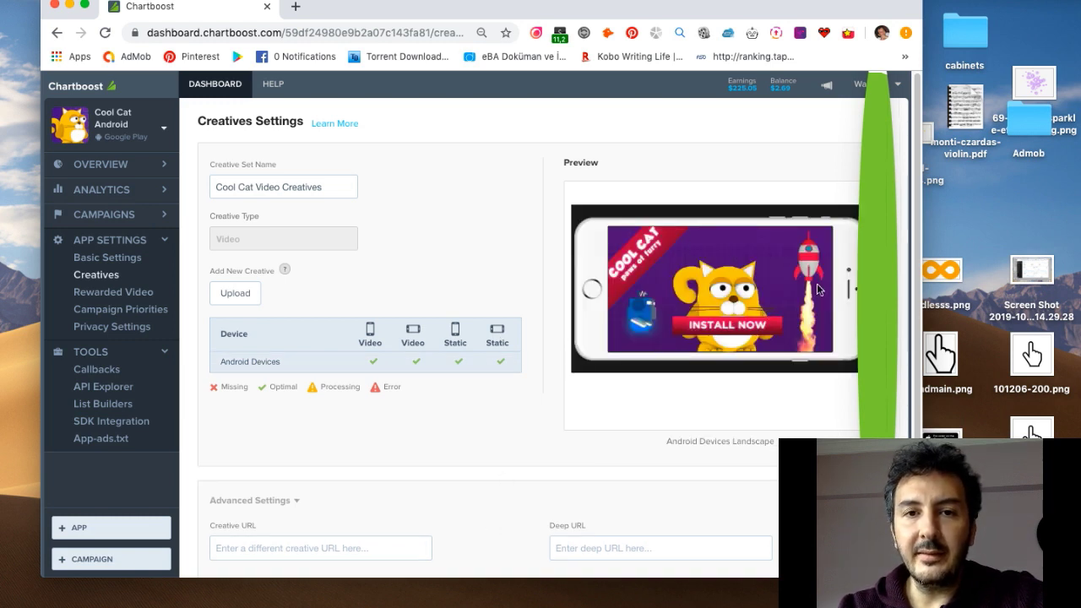
Preview the portrait and landscape video and static creatives for Android devices, pausing the landscape video's playback
{"action": "left_click", "coordinate": [368, 333]}
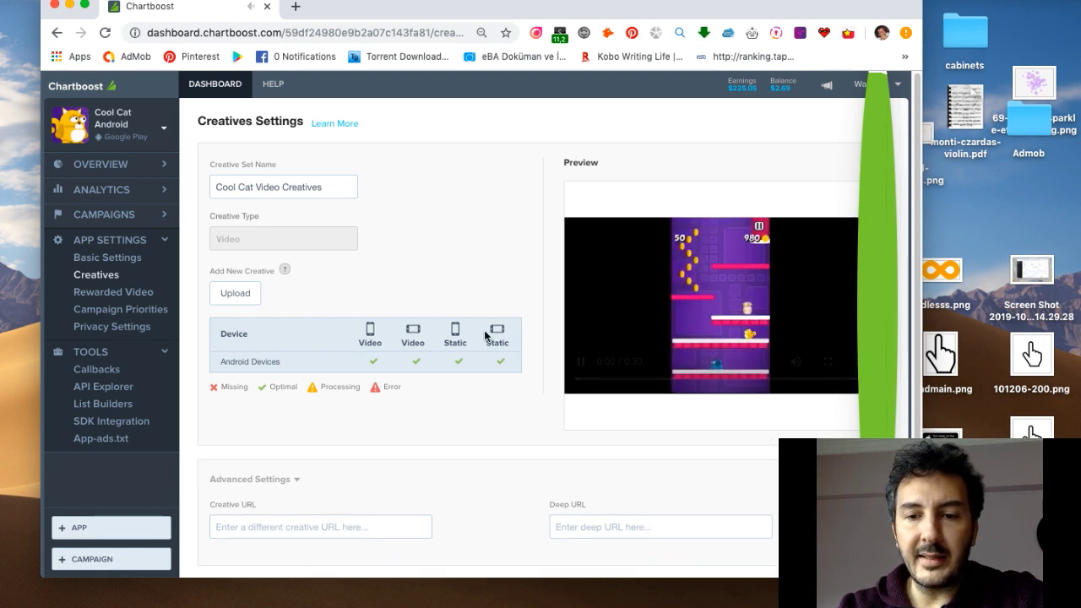
{"action": "left_click", "coordinate": [369, 334]}
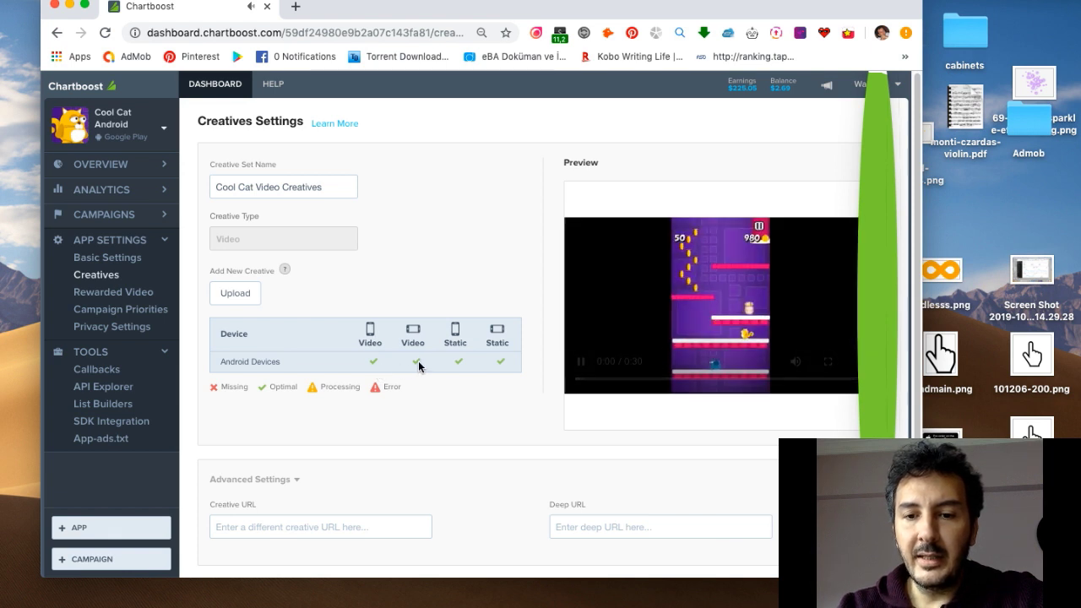
{"action": "left_click", "coordinate": [414, 362]}
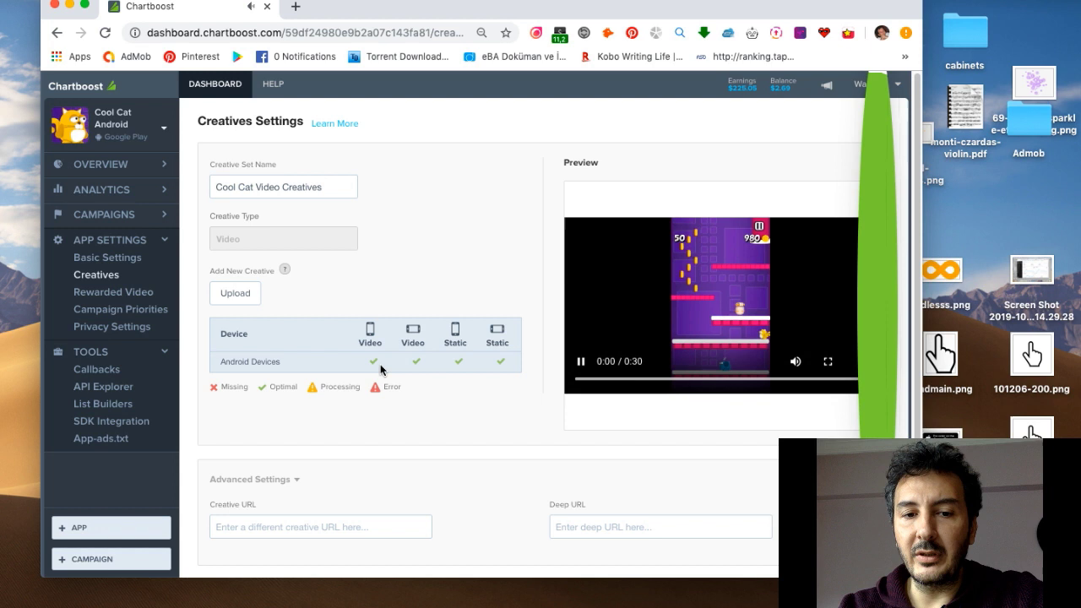
{"action": "left_click", "coordinate": [457, 362]}
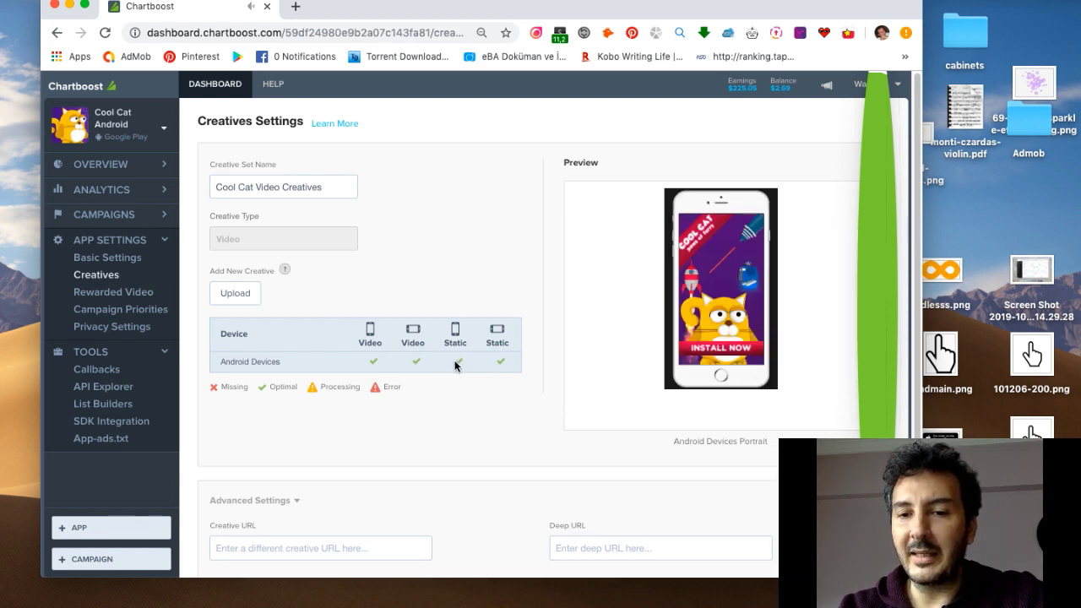
{"action": "left_click", "coordinate": [501, 362]}
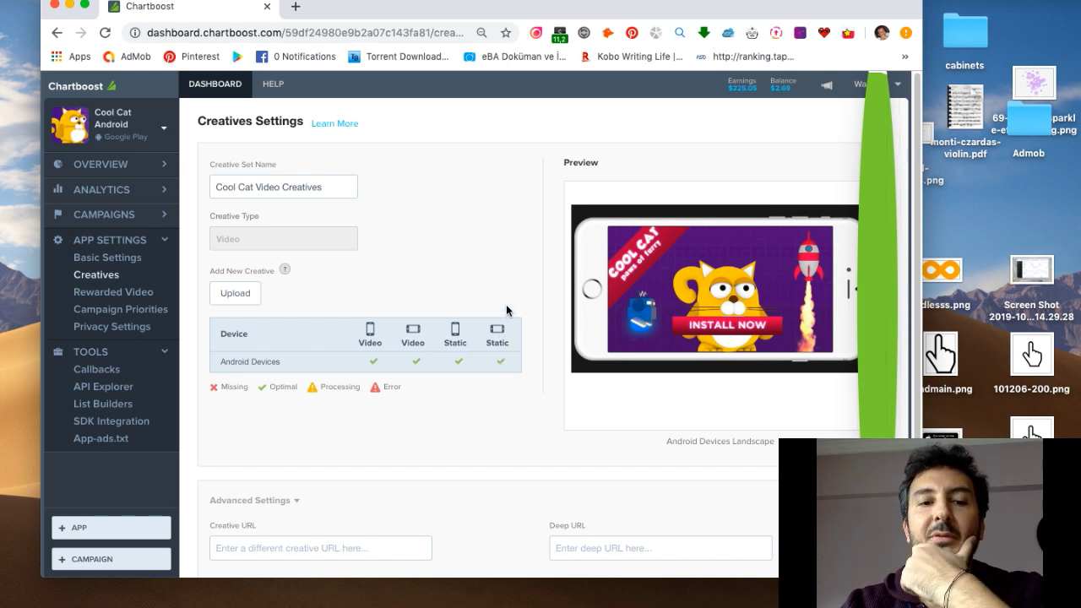
{"action": "left_click", "coordinate": [413, 334]}
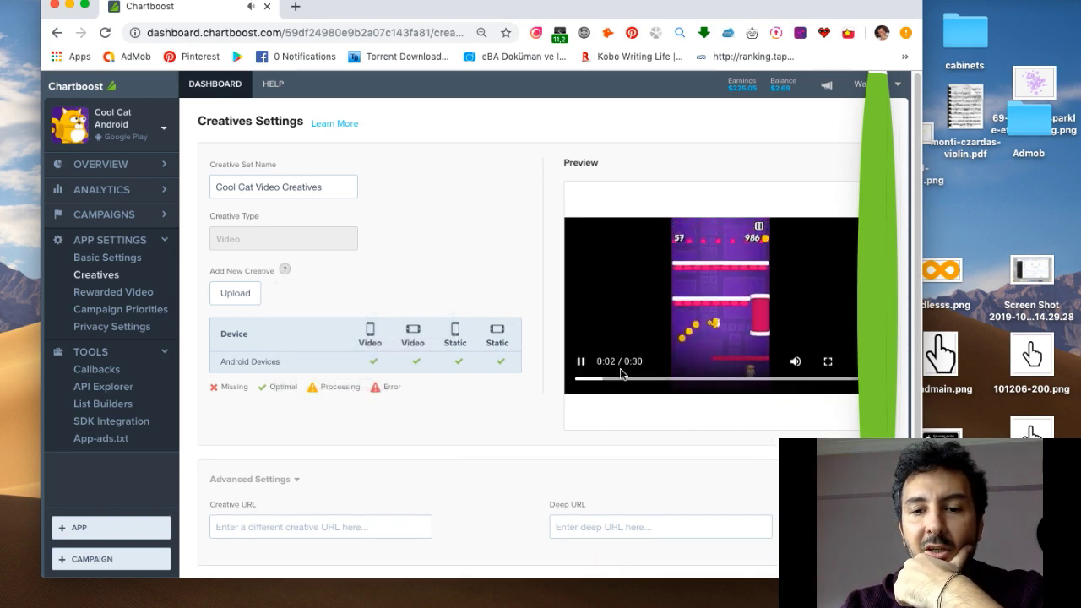
{"action": "left_click", "coordinate": [581, 361]}
{"action": "mouse_move", "coordinate": [286, 271]}
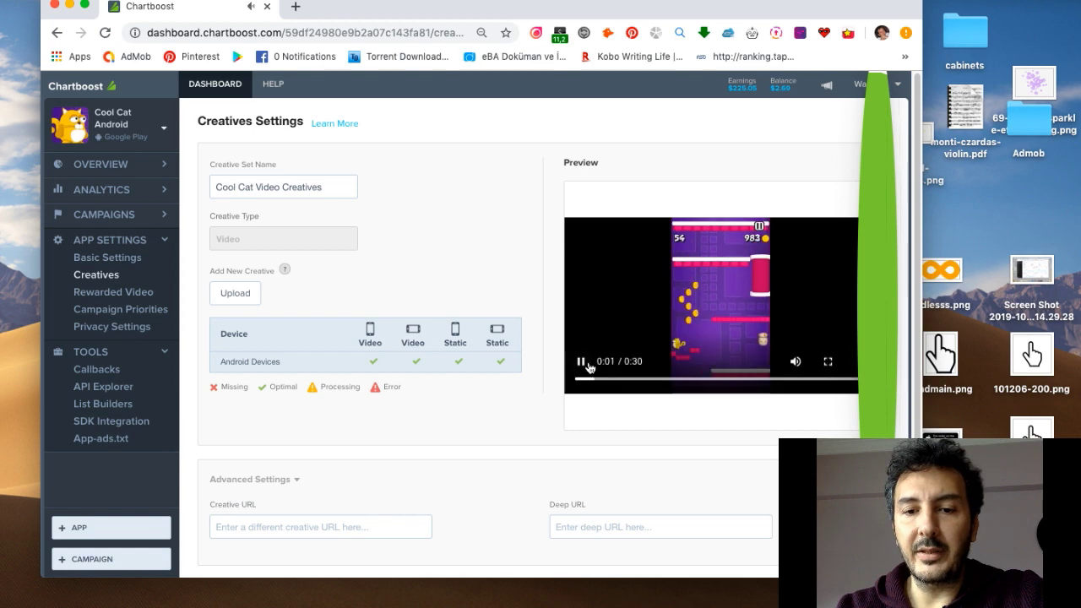
{"action": "left_click", "coordinate": [712, 369]}
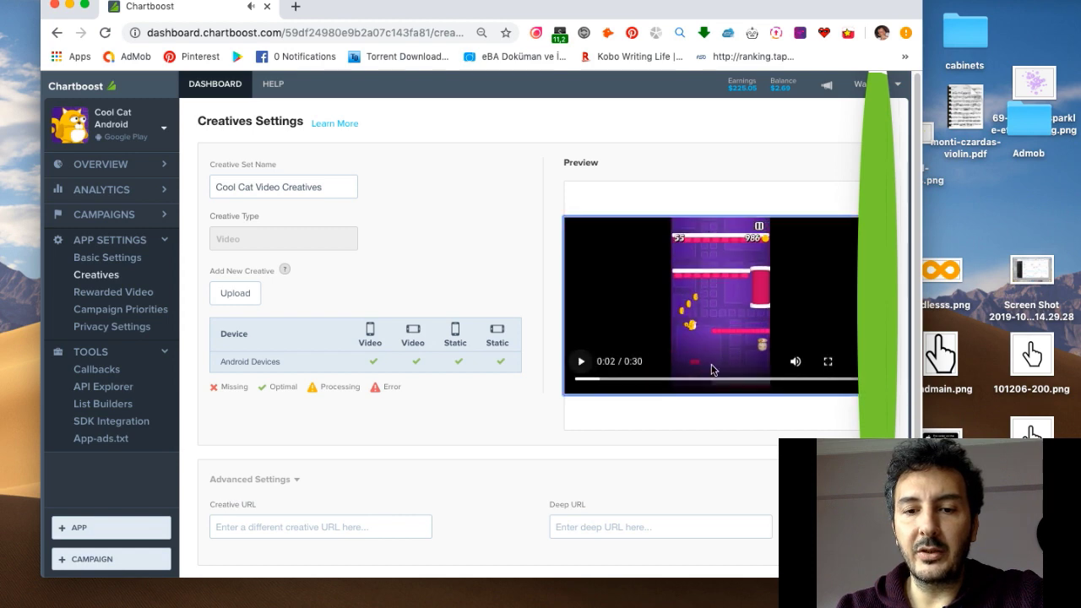
Start a new Network Advertising campaign and name it Cool Cat Cheap App Install
{"action": "left_click", "coordinate": [102, 565]}
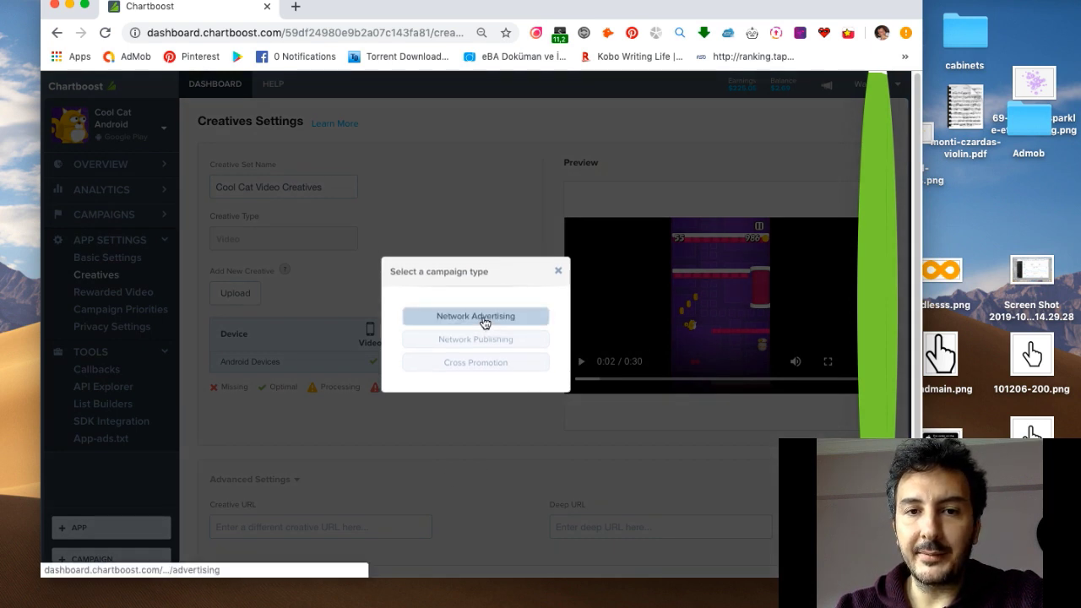
{"action": "left_click", "coordinate": [485, 323]}
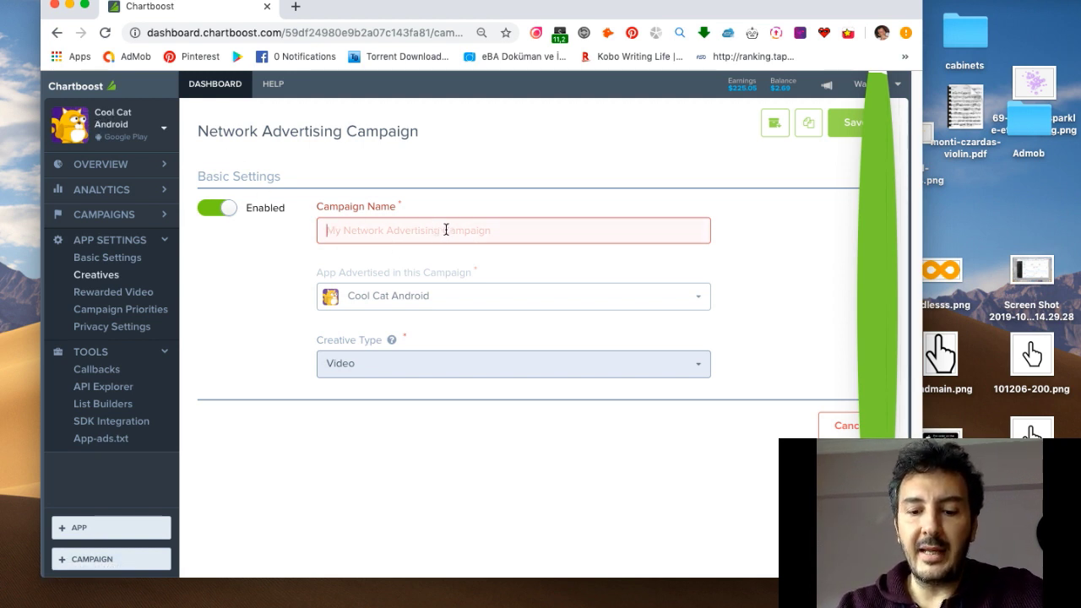
{"action": "type", "text": "Cool"}
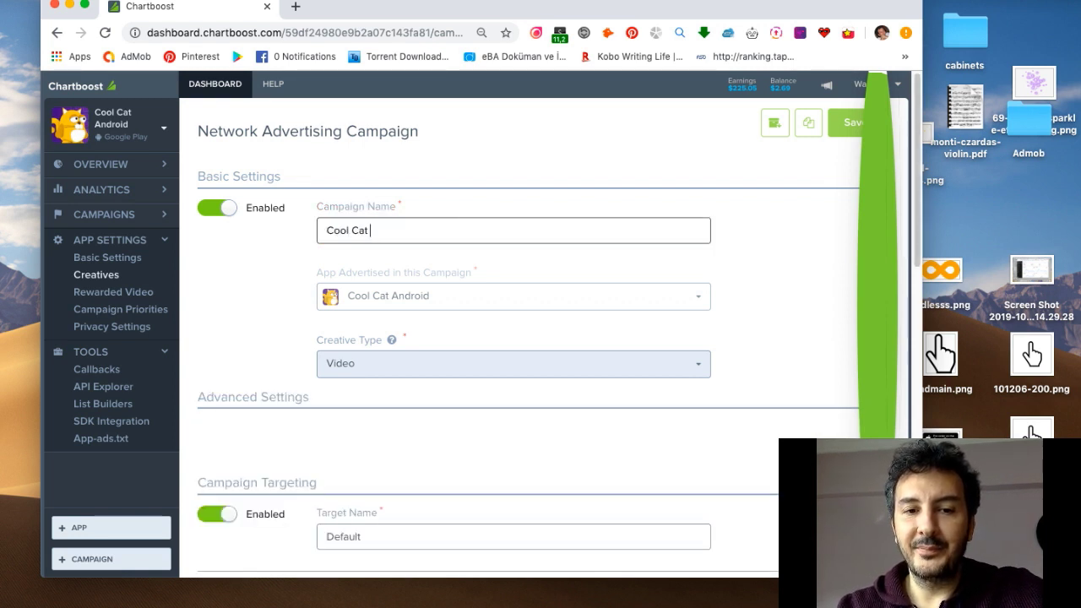
{"action": "type", "text": " Cat"}
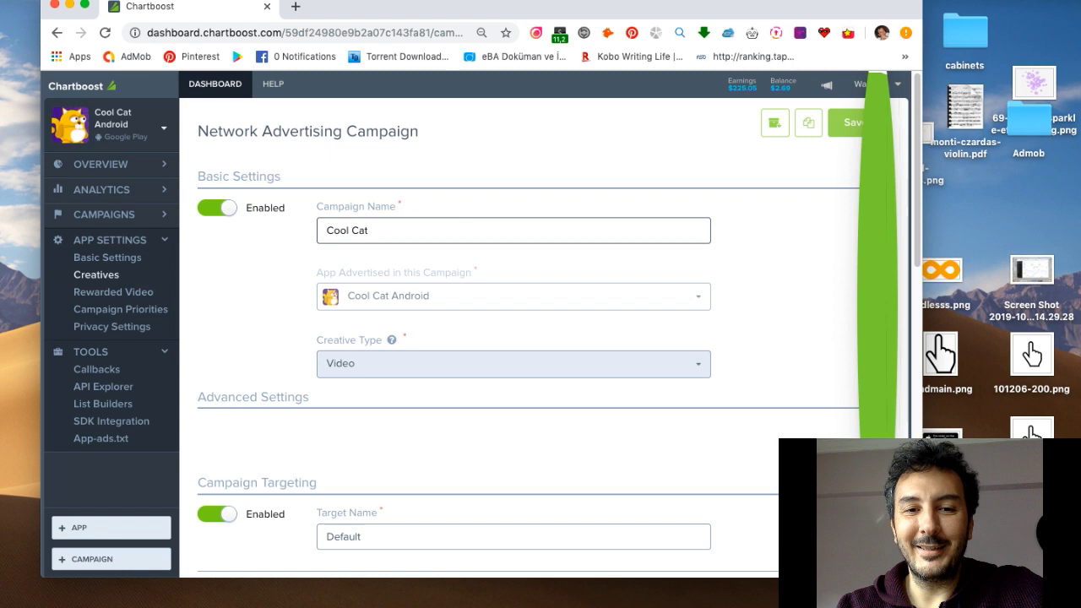
{"action": "type", "text": " Cheap"}
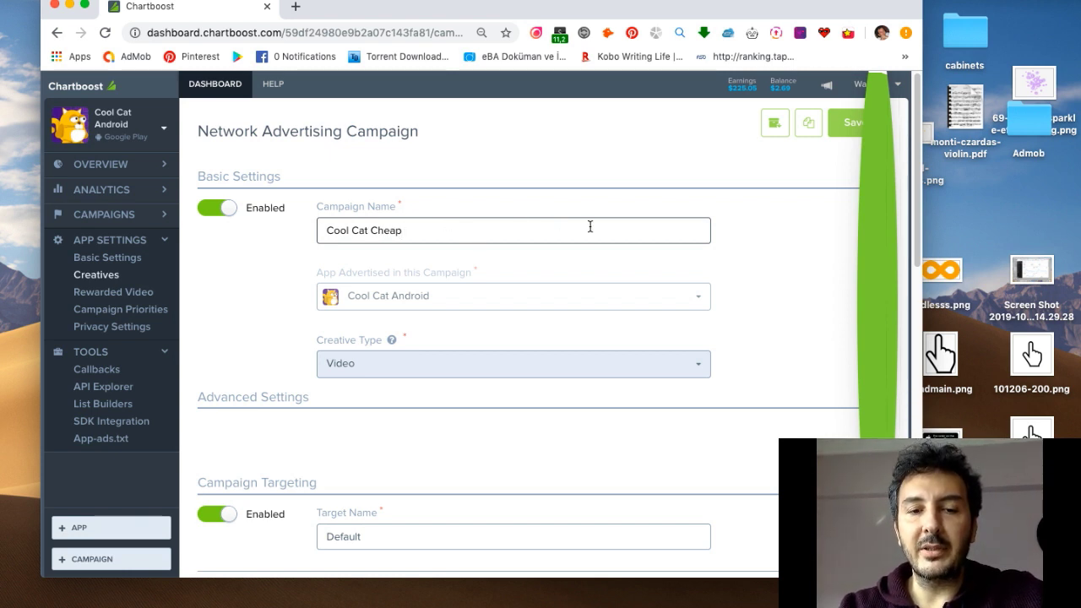
{"action": "type", "text": " App Install"}
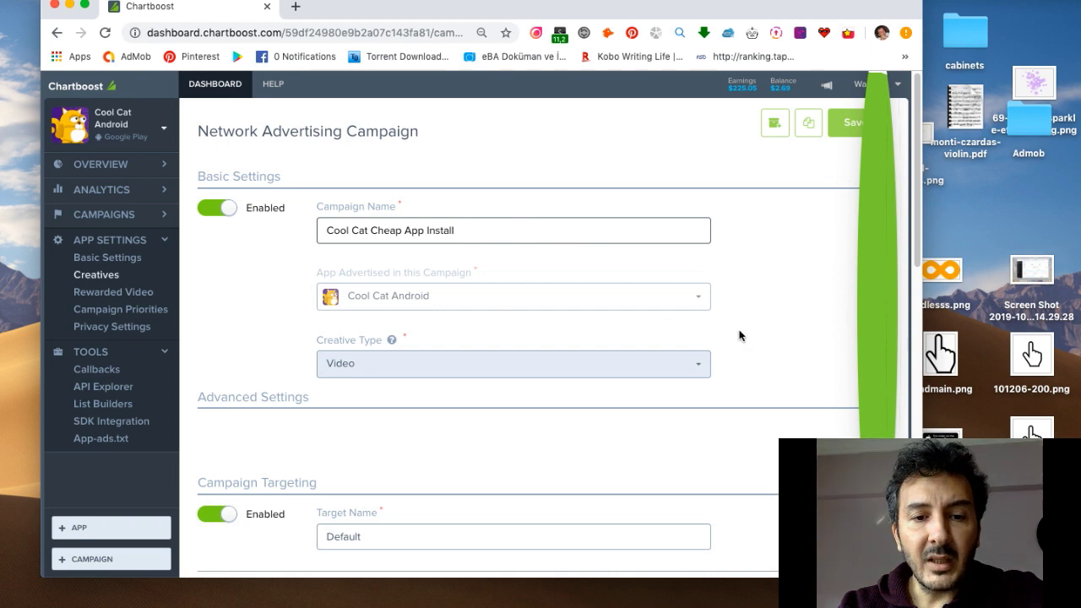
Set the campaign's creative type to Static Interstitial
{"action": "scroll", "coordinate": [760, 325], "scroll_direction": "down", "scroll_amount": 2}
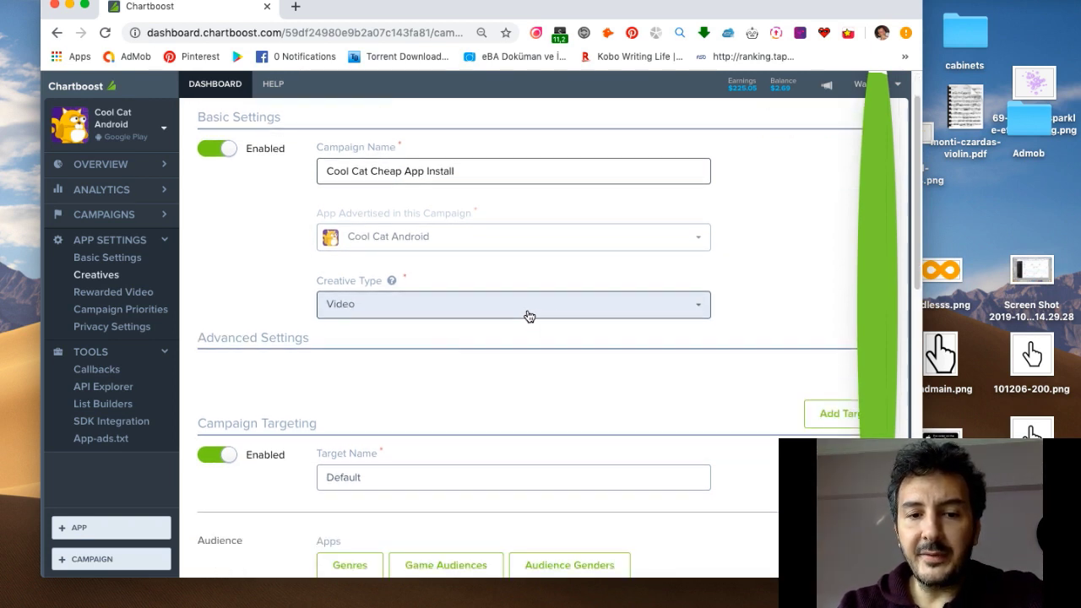
{"action": "left_click", "coordinate": [507, 305]}
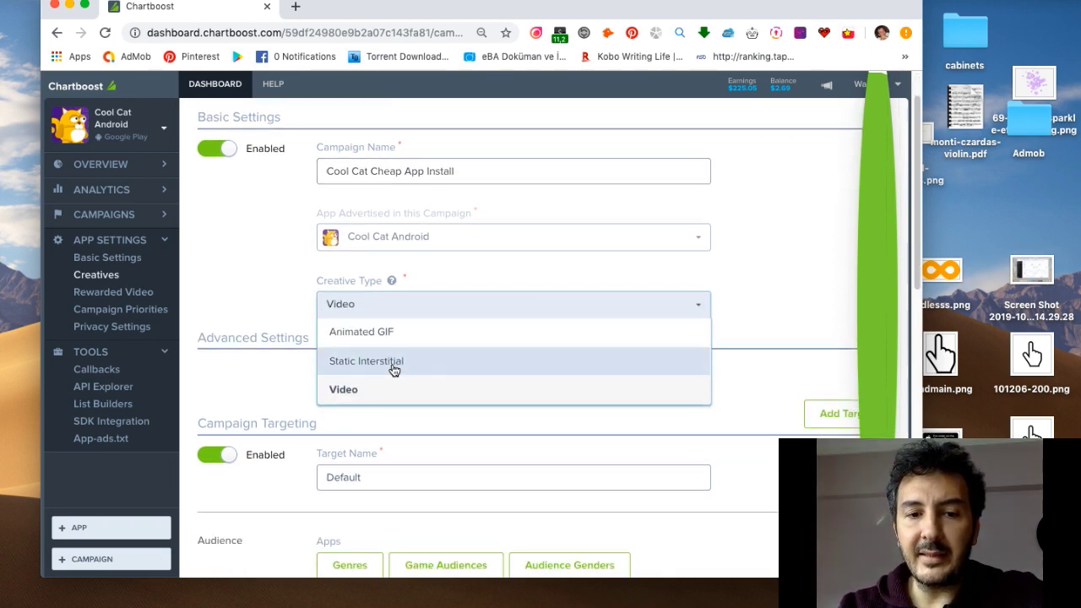
{"action": "left_click", "coordinate": [471, 361]}
Limit the campaign audience to selected countries and include the United States
{"action": "scroll", "coordinate": [836, 271], "scroll_direction": "down", "scroll_amount": 5}
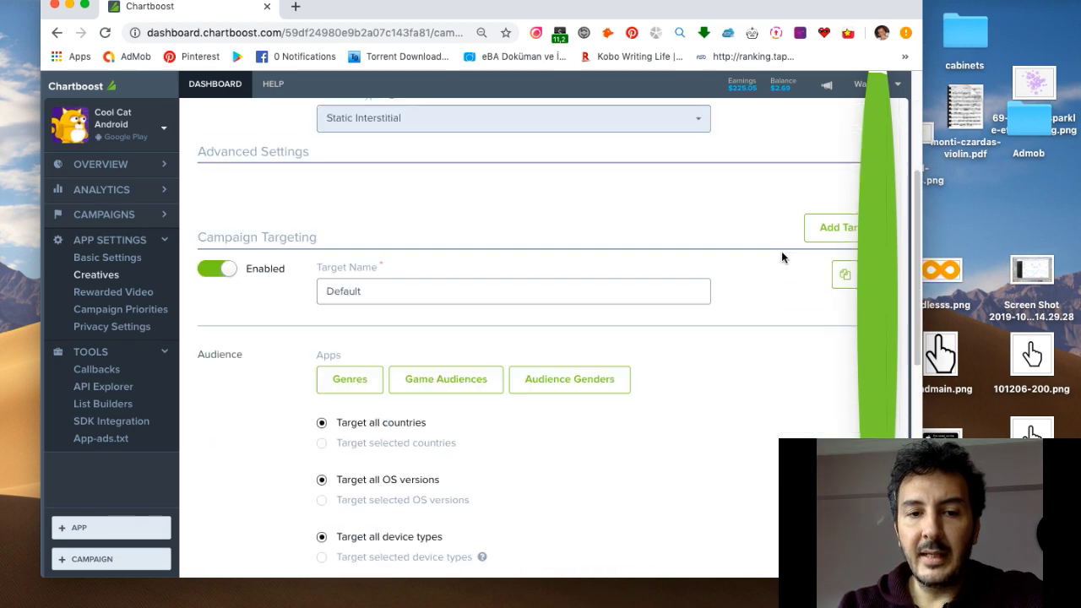
{"action": "scroll", "coordinate": [499, 314], "scroll_direction": "down", "scroll_amount": 5}
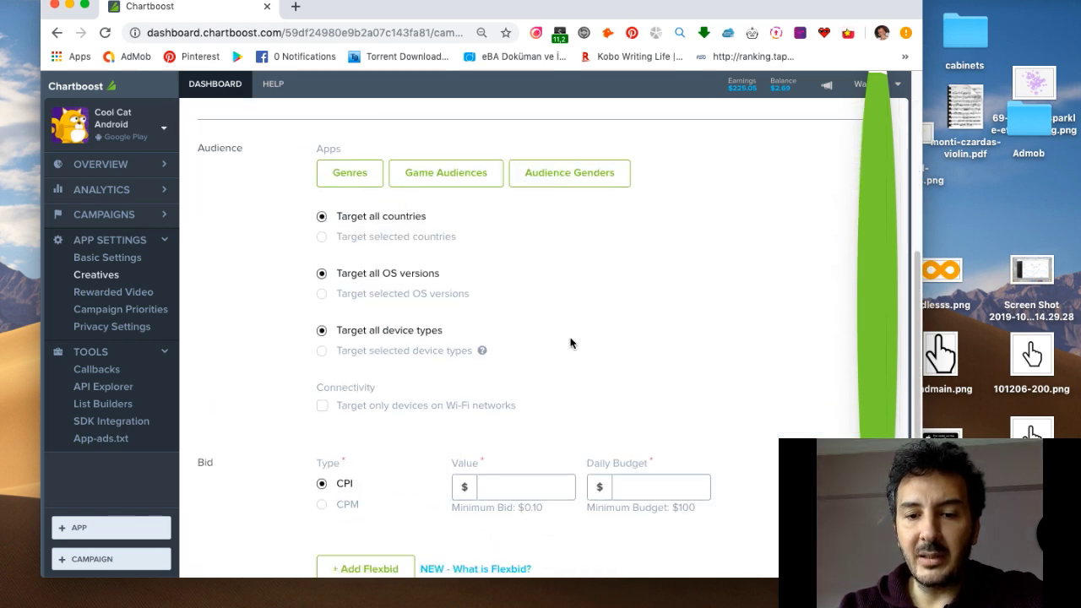
{"action": "scroll", "coordinate": [572, 340], "scroll_direction": "down", "scroll_amount": 1}
{"action": "scroll", "coordinate": [537, 468], "scroll_direction": "up", "scroll_amount": 1}
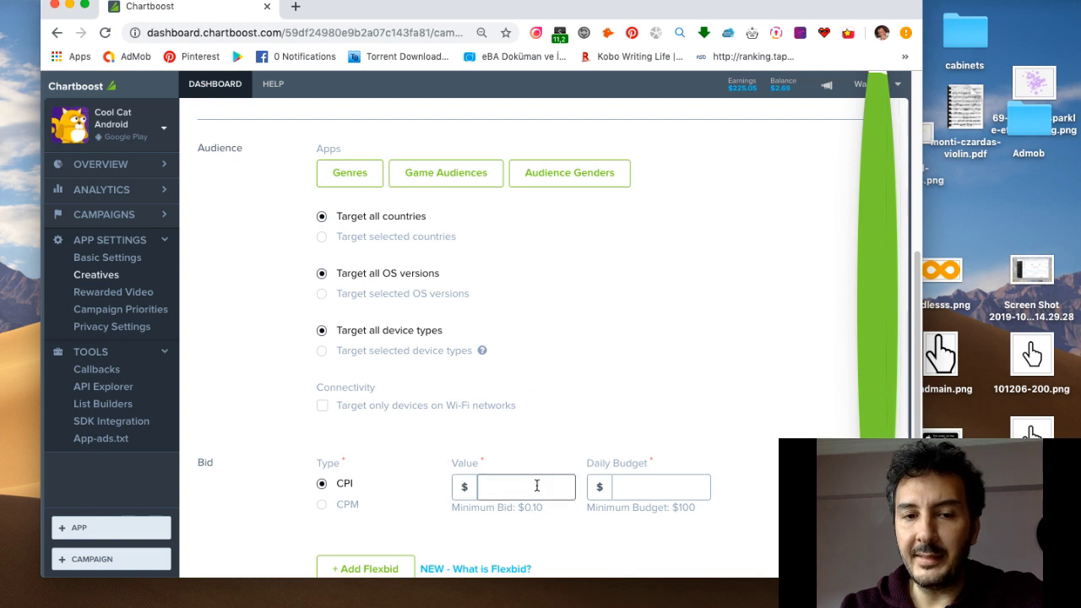
{"action": "left_click", "coordinate": [321, 241]}
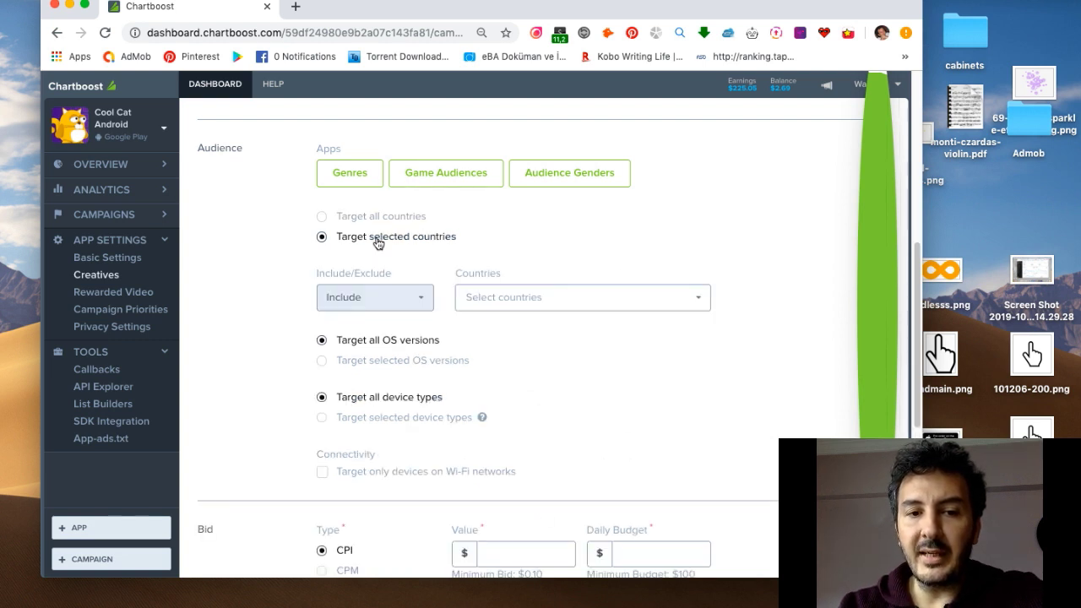
{"action": "left_click", "coordinate": [517, 301]}
{"action": "type", "text": "U"}
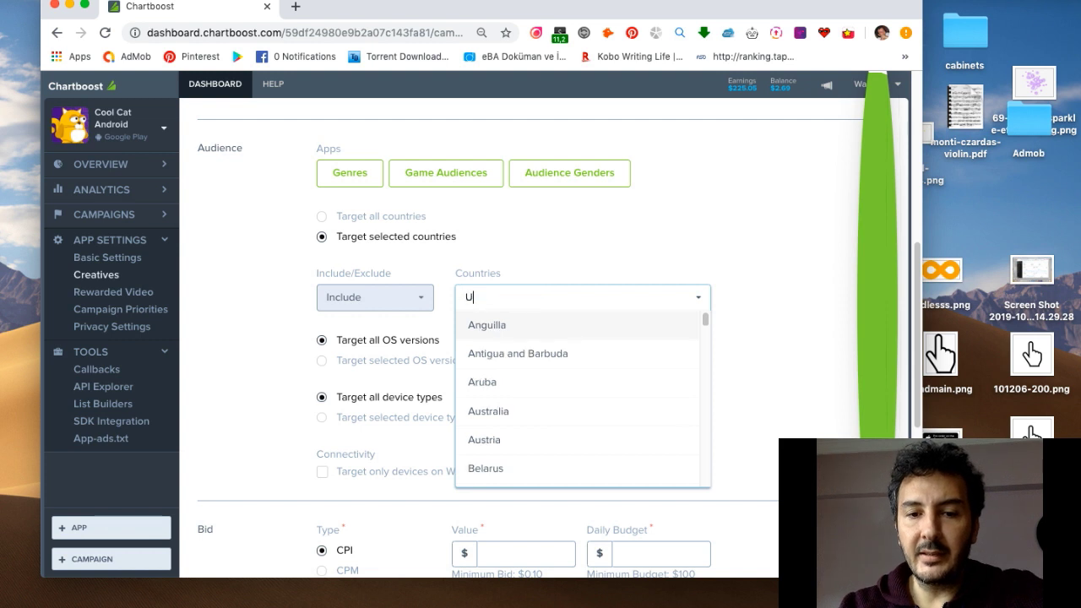
{"action": "type", "text": "sa"}
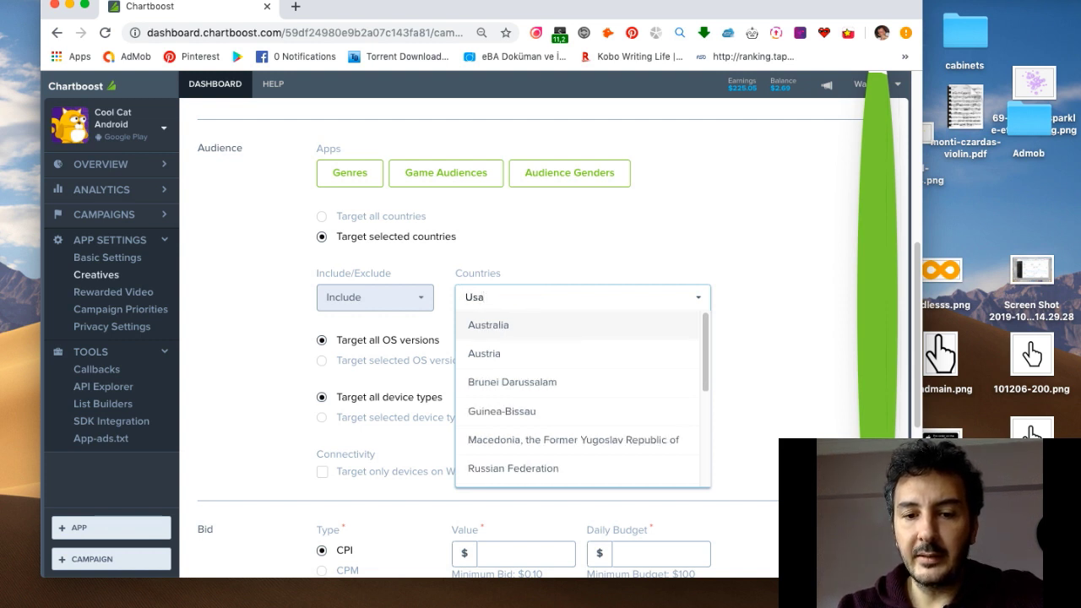
{"action": "key", "text": "BackSpace"}
{"action": "key", "text": "BackSpace"}
{"action": "type", "text": "nit"}
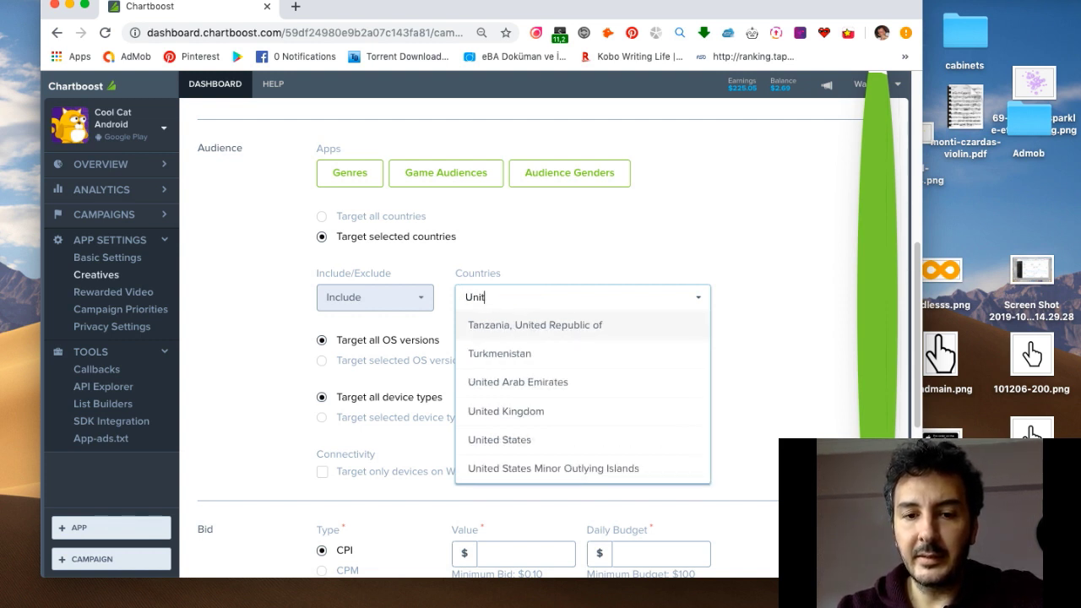
{"action": "type", "text": "ed"}
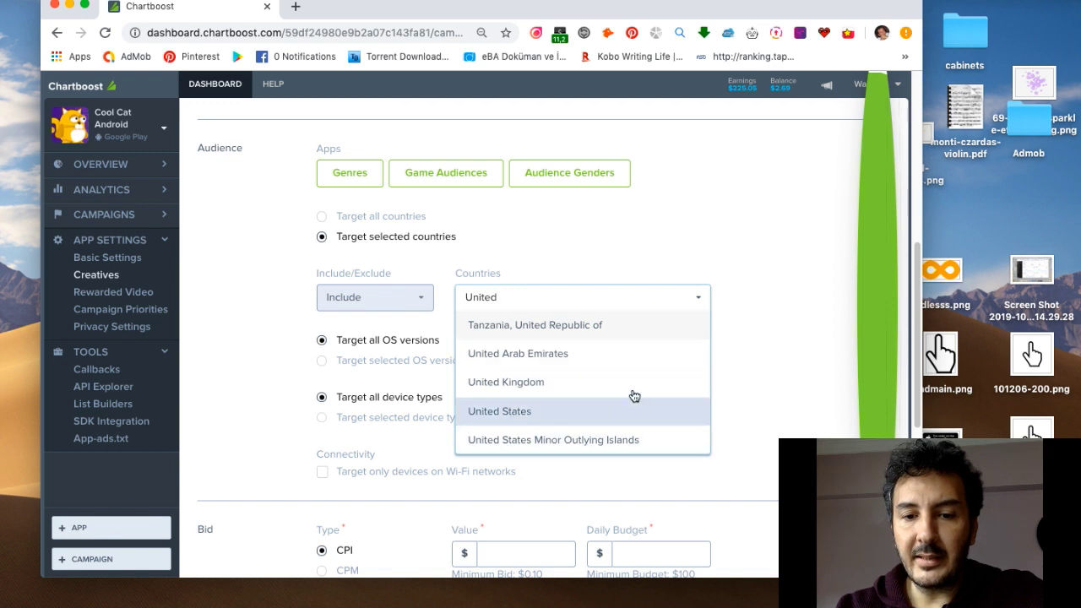
{"action": "key", "text": "Return"}
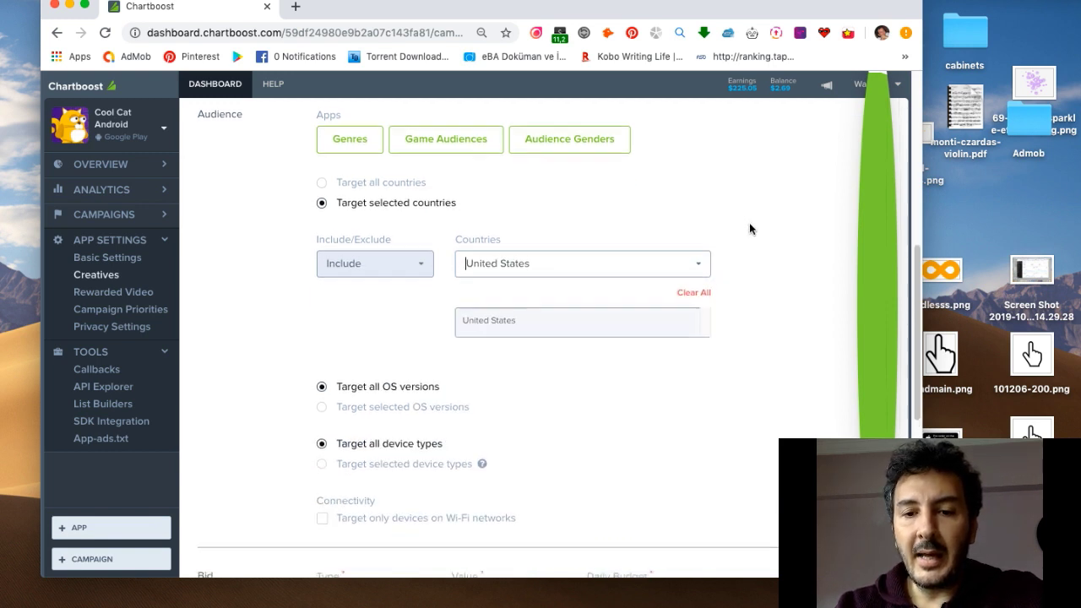
Change the campaign's creative type to Video in the basic settings
{"action": "scroll", "coordinate": [752, 233], "scroll_direction": "down", "scroll_amount": 5}
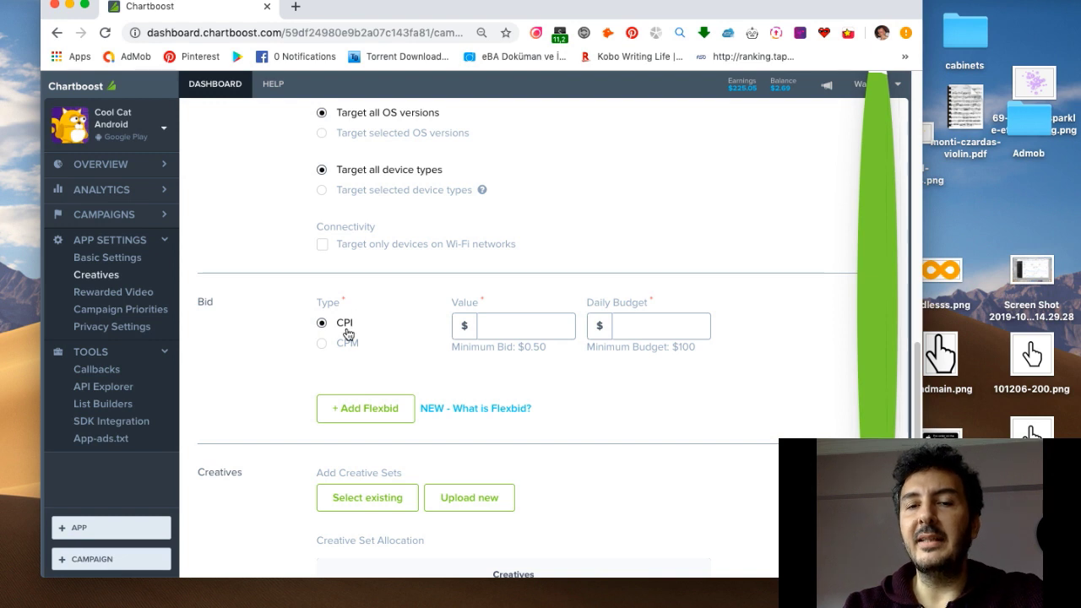
{"action": "left_click", "coordinate": [507, 330]}
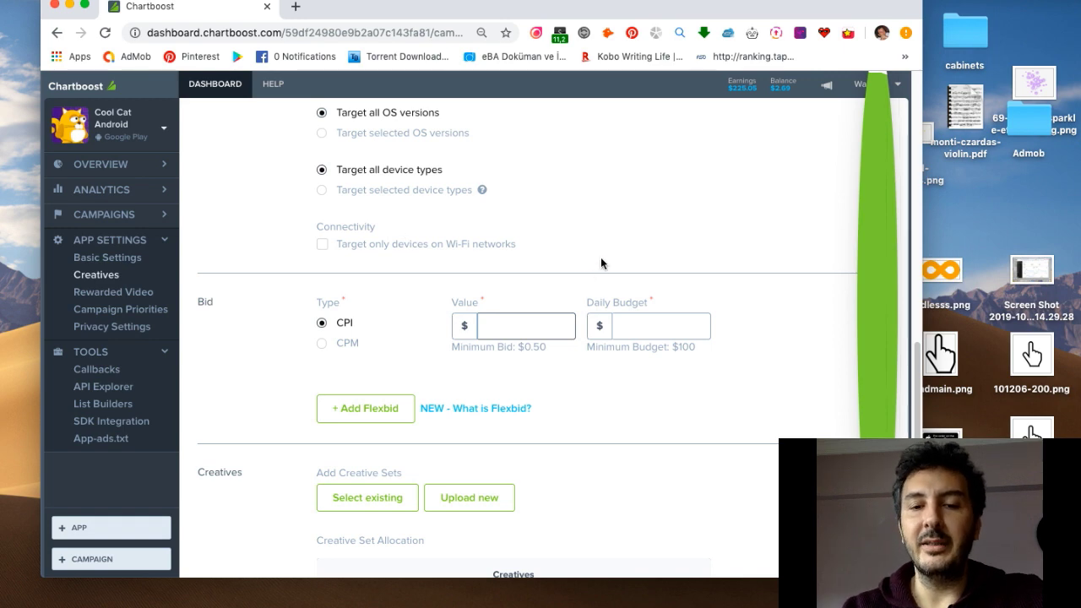
{"action": "scroll", "coordinate": [565, 344], "scroll_direction": "up", "scroll_amount": 3}
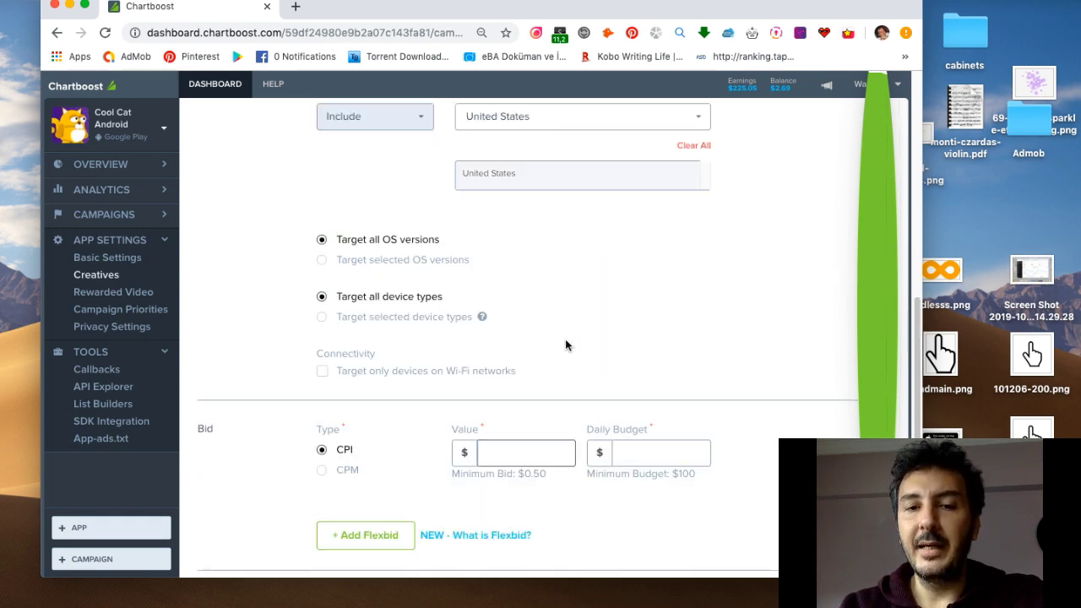
{"action": "scroll", "coordinate": [561, 342], "scroll_direction": "up", "scroll_amount": 5}
{"action": "scroll", "coordinate": [668, 359], "scroll_direction": "up", "scroll_amount": 5}
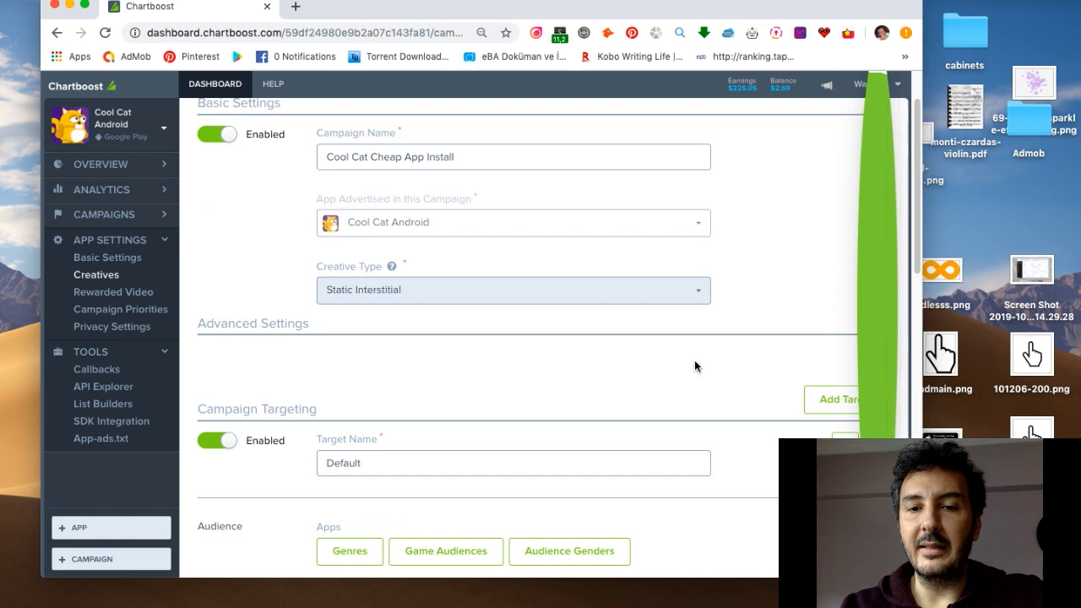
{"action": "scroll", "coordinate": [694, 365], "scroll_direction": "up", "scroll_amount": 1}
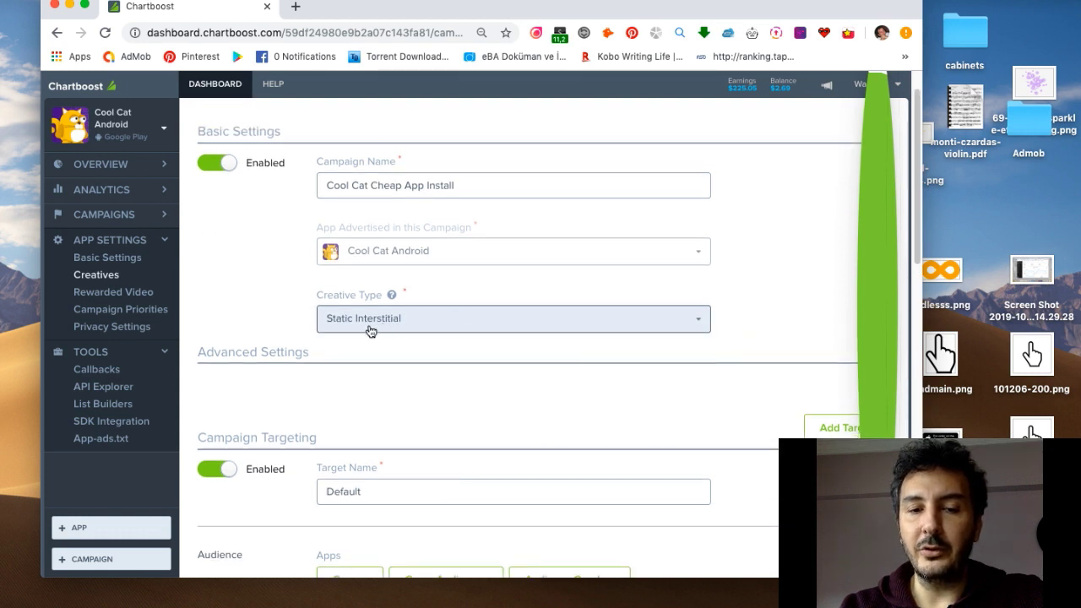
{"action": "left_click", "coordinate": [423, 328]}
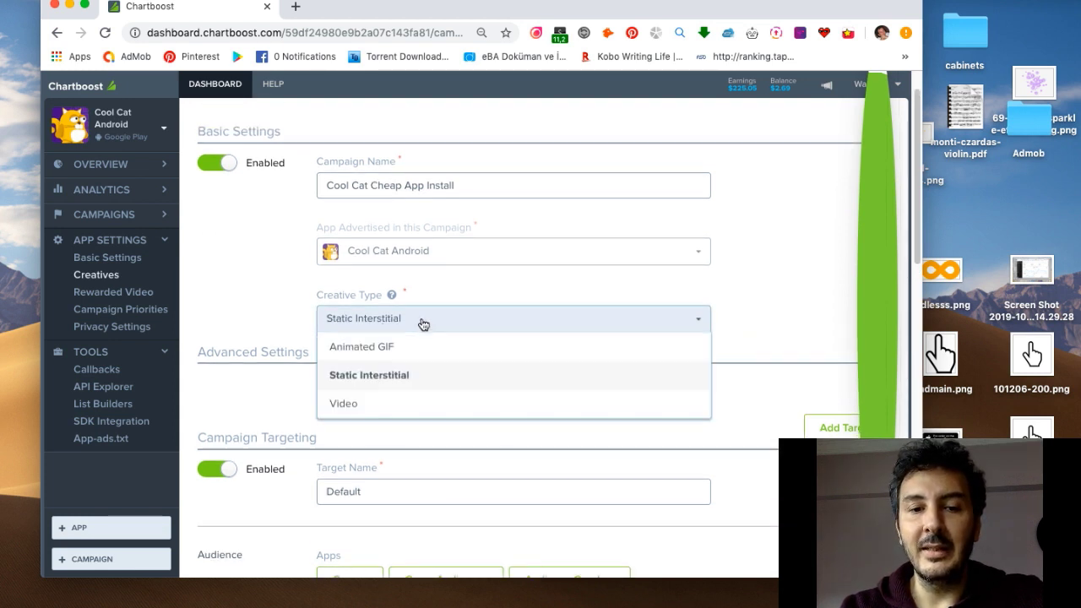
{"action": "left_click", "coordinate": [392, 412]}
Set the CPI bid value to the minimum of $0.10 and the daily budget to $100
{"action": "scroll", "coordinate": [706, 279], "scroll_direction": "down", "scroll_amount": 10}
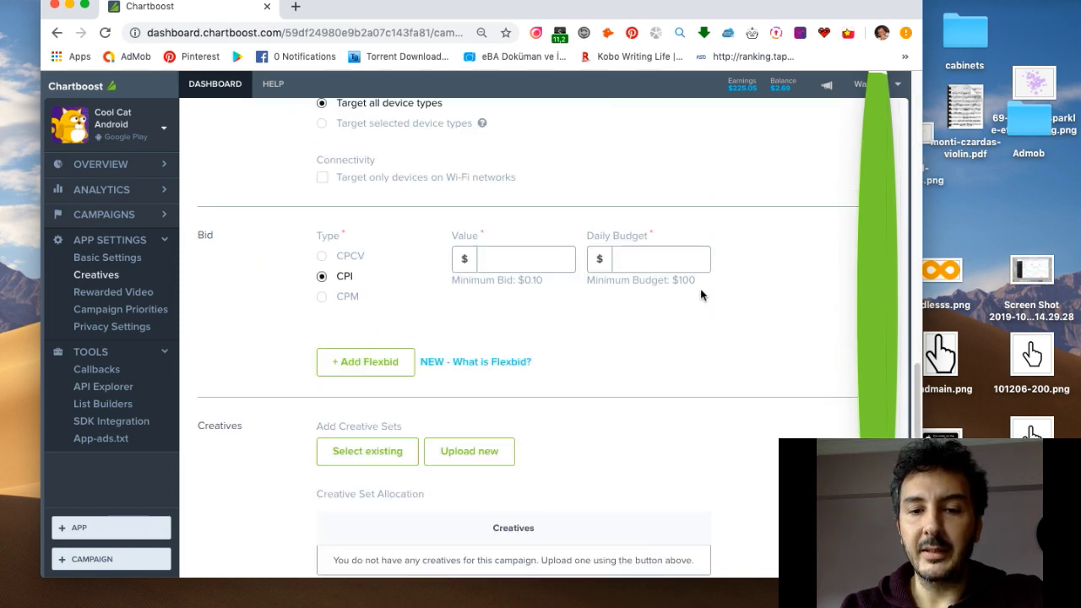
{"action": "scroll", "coordinate": [701, 295], "scroll_direction": "down", "scroll_amount": 1}
{"action": "left_click_drag", "start_coordinate": [522, 250], "coordinate": [566, 258]}
{"action": "key", "text": "super+c"}
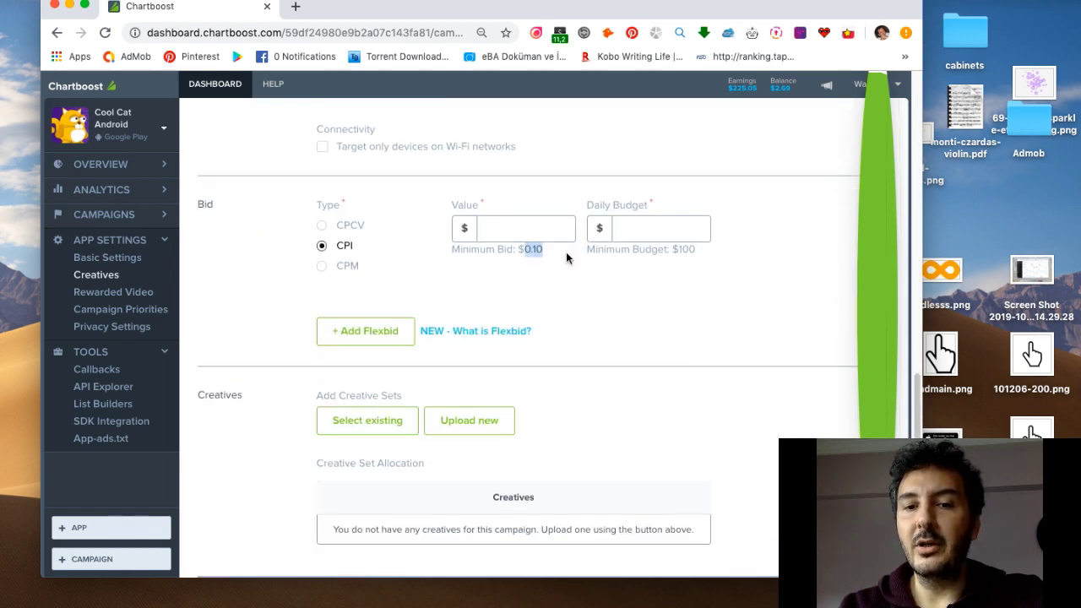
{"action": "left_click", "coordinate": [592, 284]}
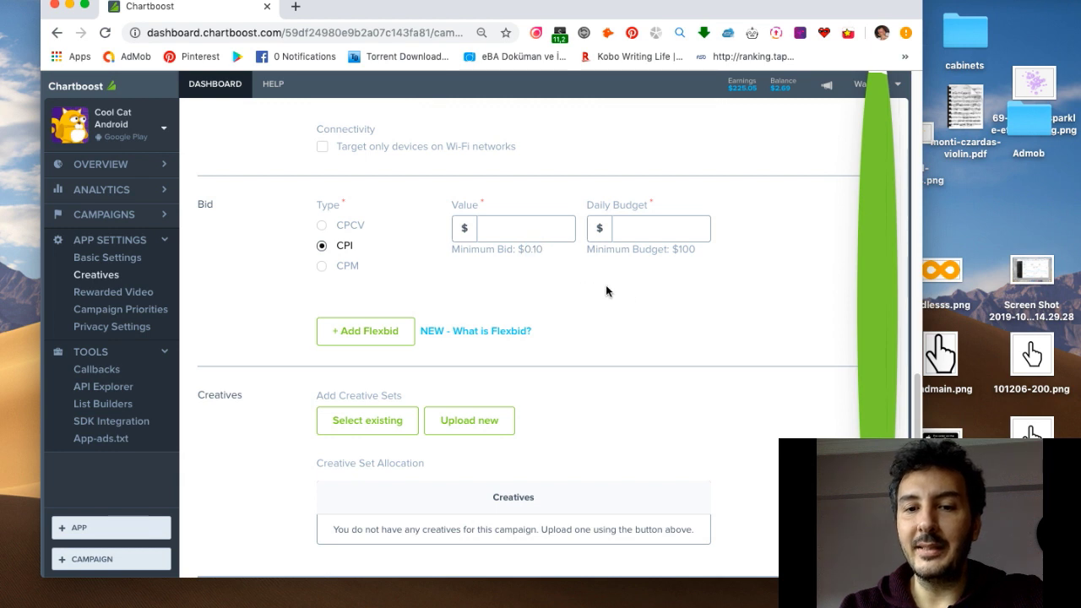
{"action": "scroll", "coordinate": [595, 309], "scroll_direction": "up", "scroll_amount": 1}
{"action": "left_click", "coordinate": [548, 237]}
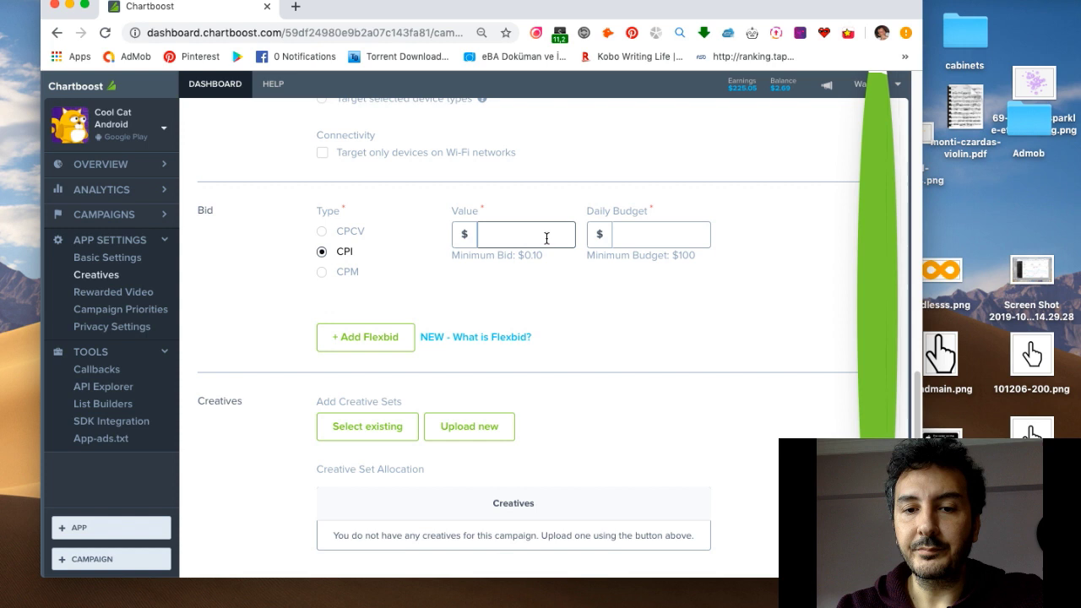
{"action": "key", "text": "super+v"}
{"action": "left_click", "coordinate": [654, 236]}
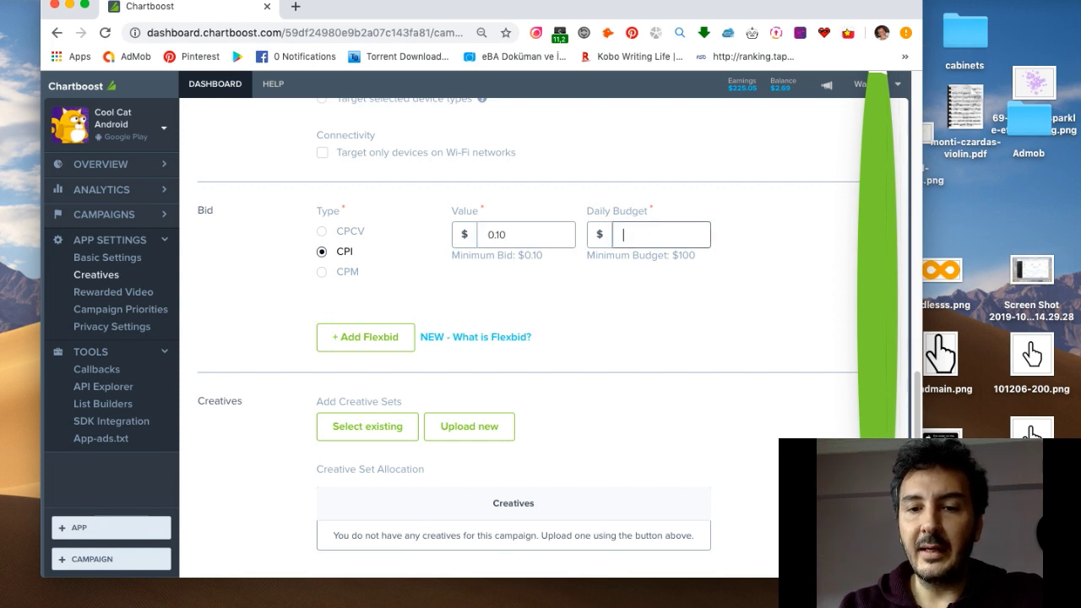
{"action": "type", "text": "100"}
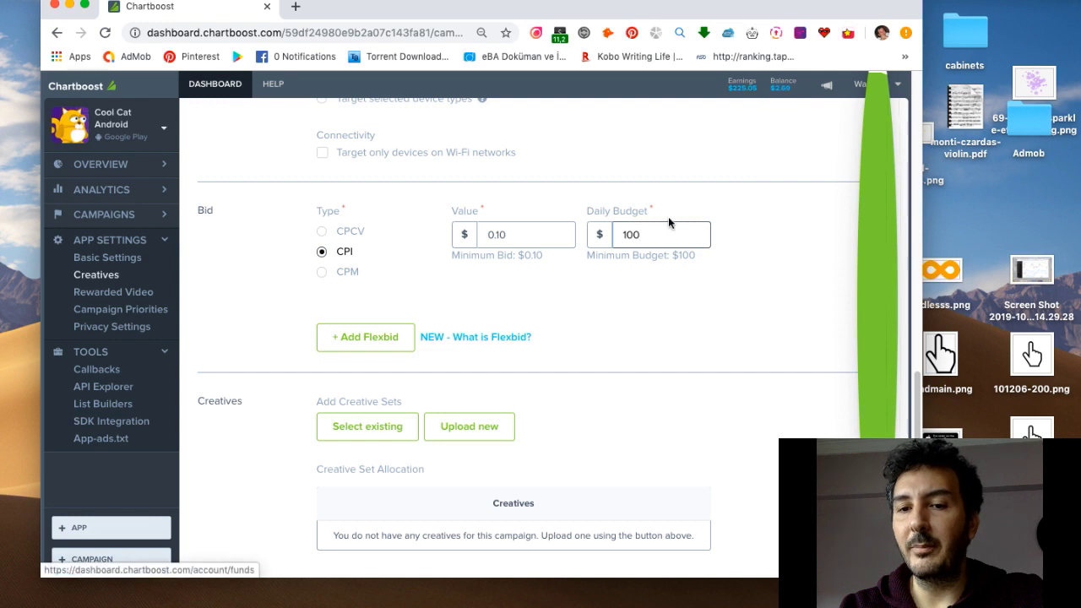
{"action": "scroll", "coordinate": [701, 300], "scroll_direction": "up", "scroll_amount": 1}
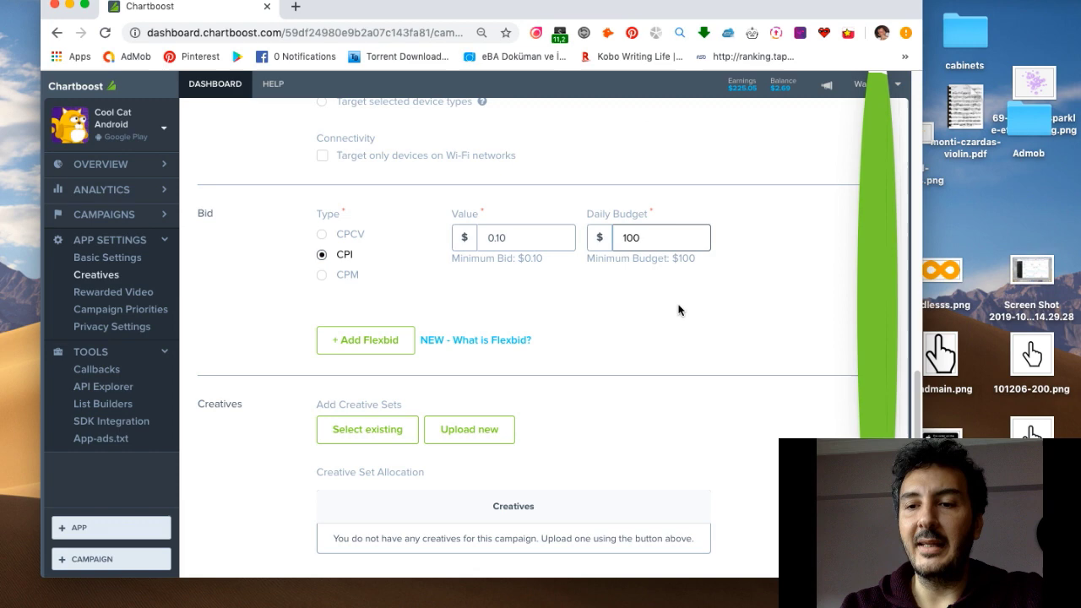
{"action": "scroll", "coordinate": [683, 306], "scroll_direction": "up", "scroll_amount": 3}
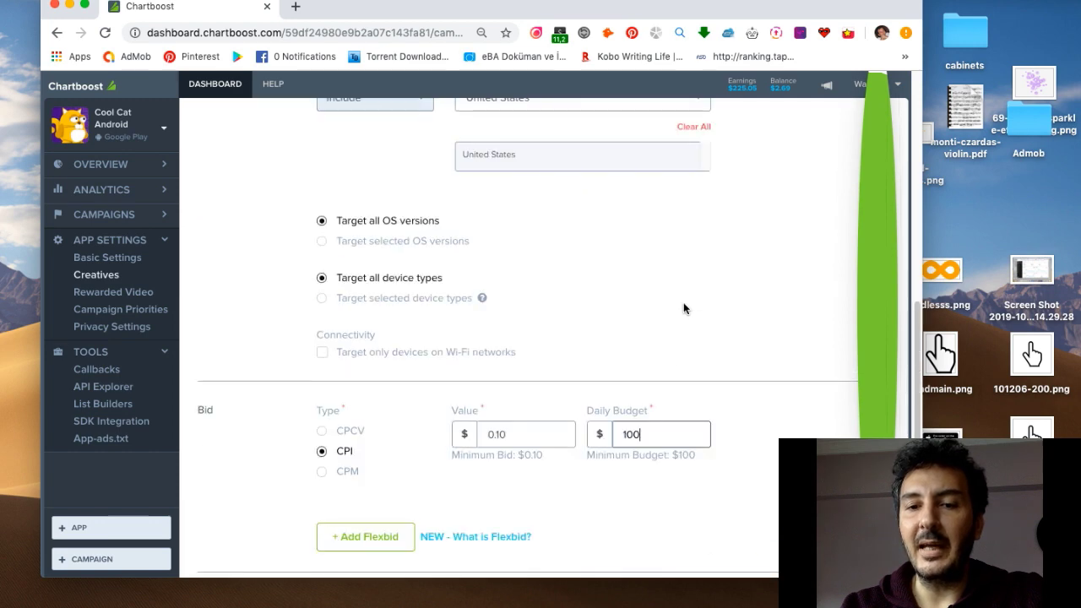
{"action": "left_click", "coordinate": [530, 436]}
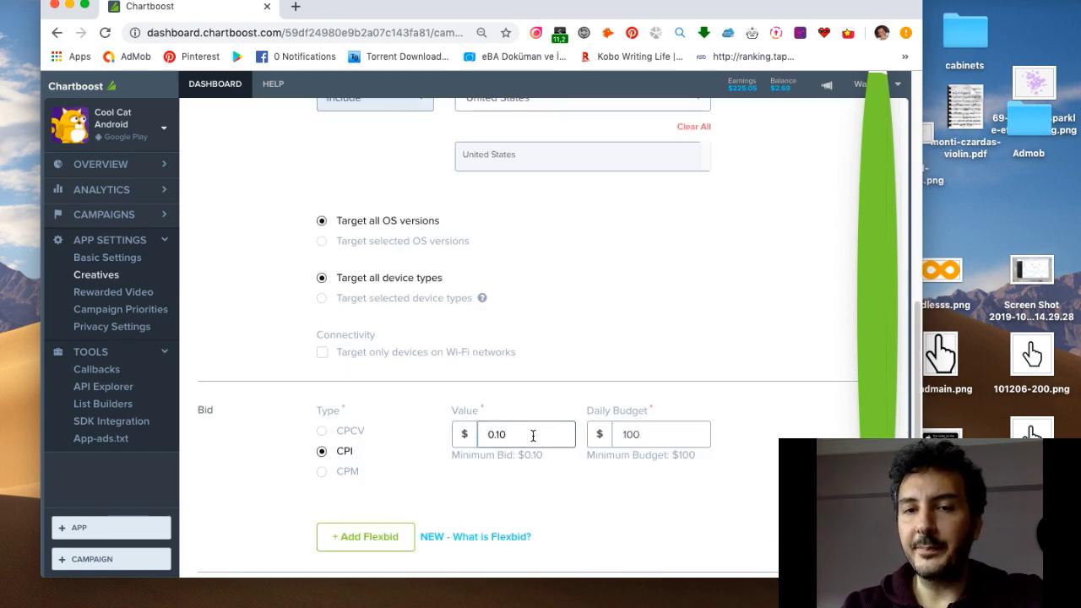
{"action": "scroll", "coordinate": [533, 435], "scroll_direction": "down", "scroll_amount": 2}
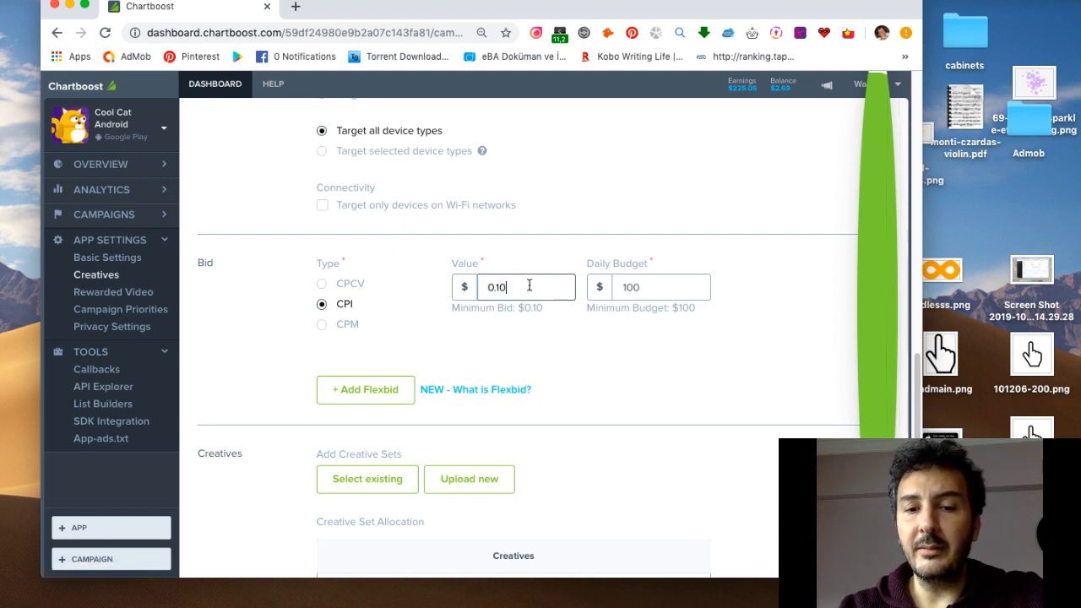
Try targeting all countries in the audience settings, and return to targeting selected countries
{"action": "scroll", "coordinate": [674, 319], "scroll_direction": "up", "scroll_amount": 5}
{"action": "scroll", "coordinate": [704, 321], "scroll_direction": "down", "scroll_amount": 2}
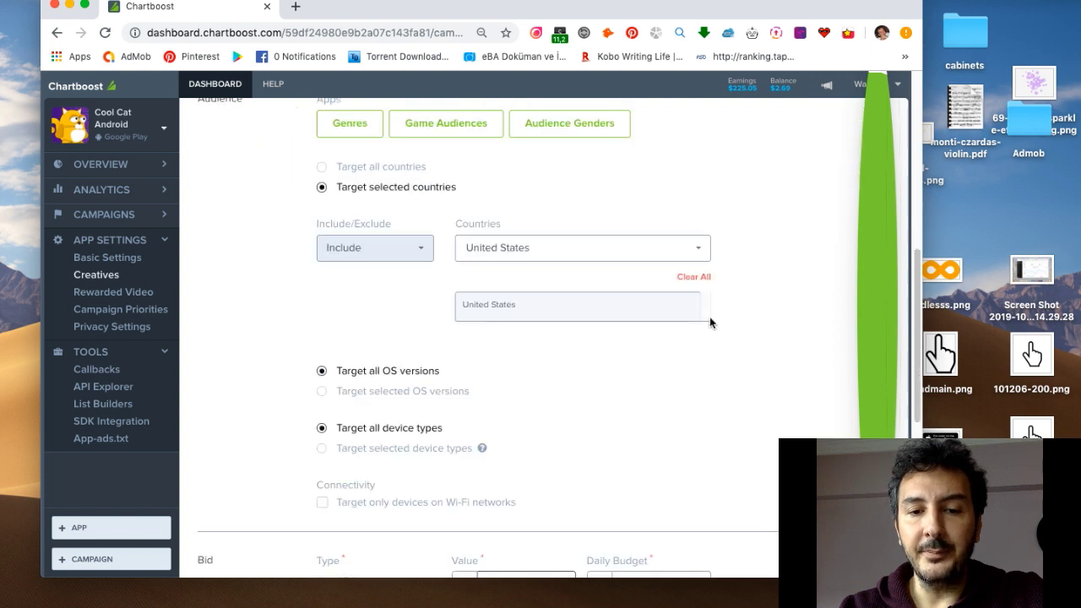
{"action": "scroll", "coordinate": [712, 304], "scroll_direction": "up", "scroll_amount": 1}
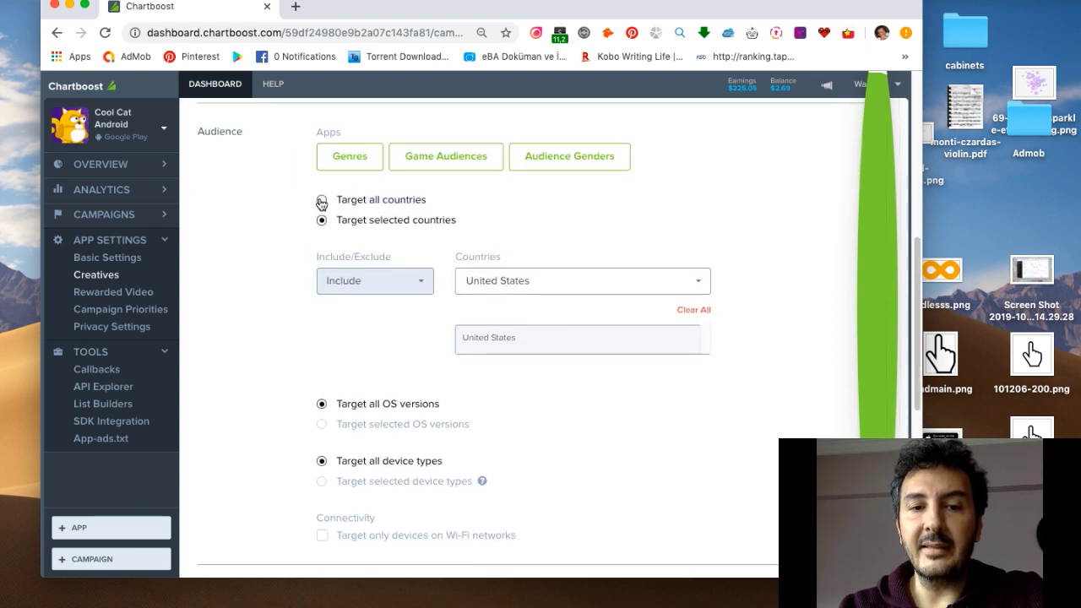
{"action": "left_click", "coordinate": [321, 201]}
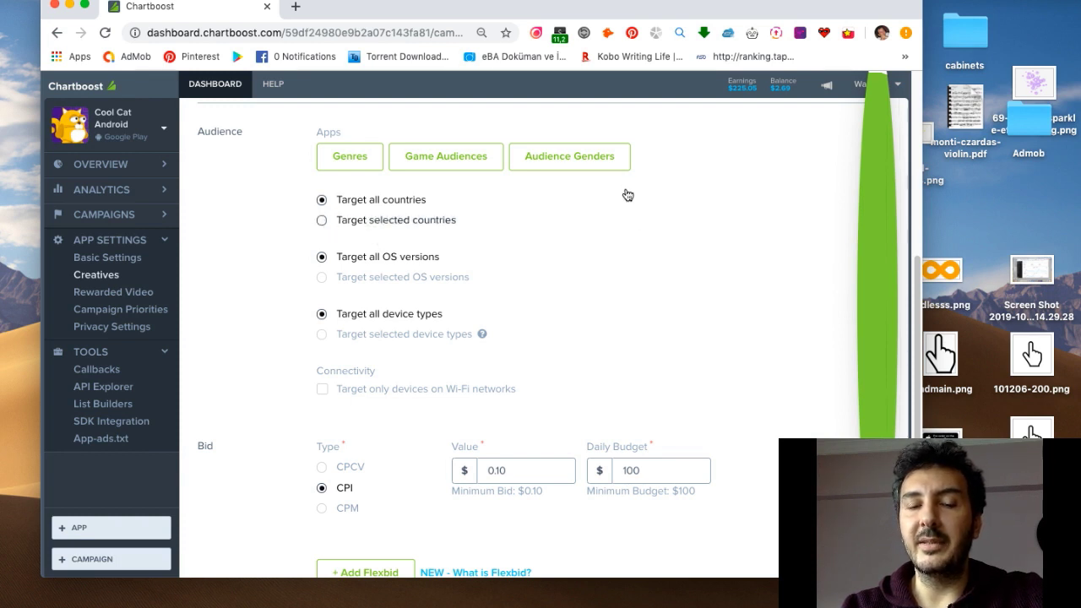
{"action": "left_click", "coordinate": [397, 219]}
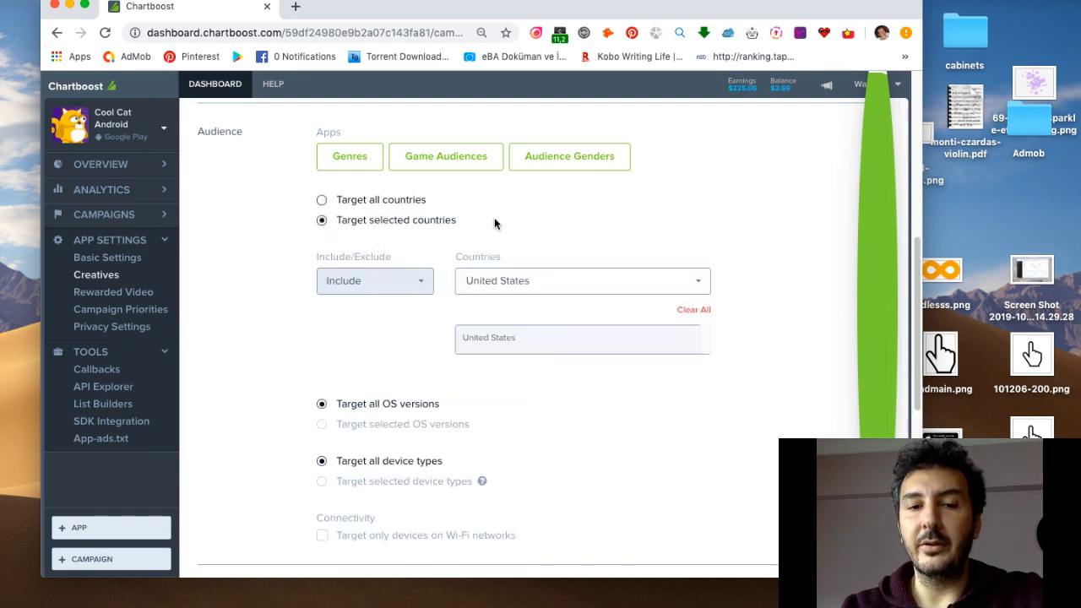
Add Canada to the campaign's included countries
{"action": "left_click", "coordinate": [574, 281]}
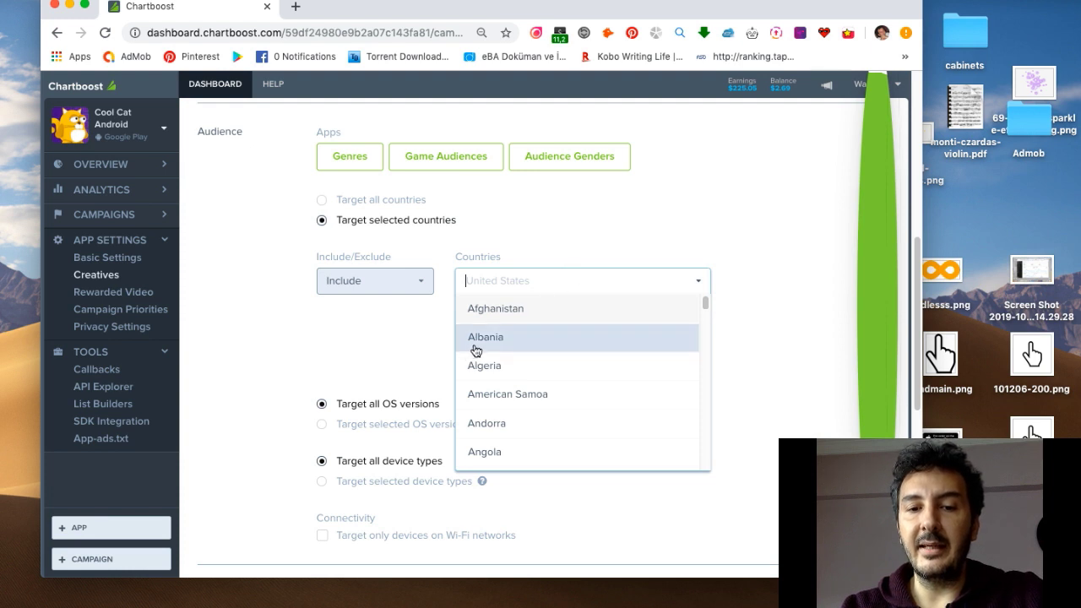
{"action": "type", "text": "c"}
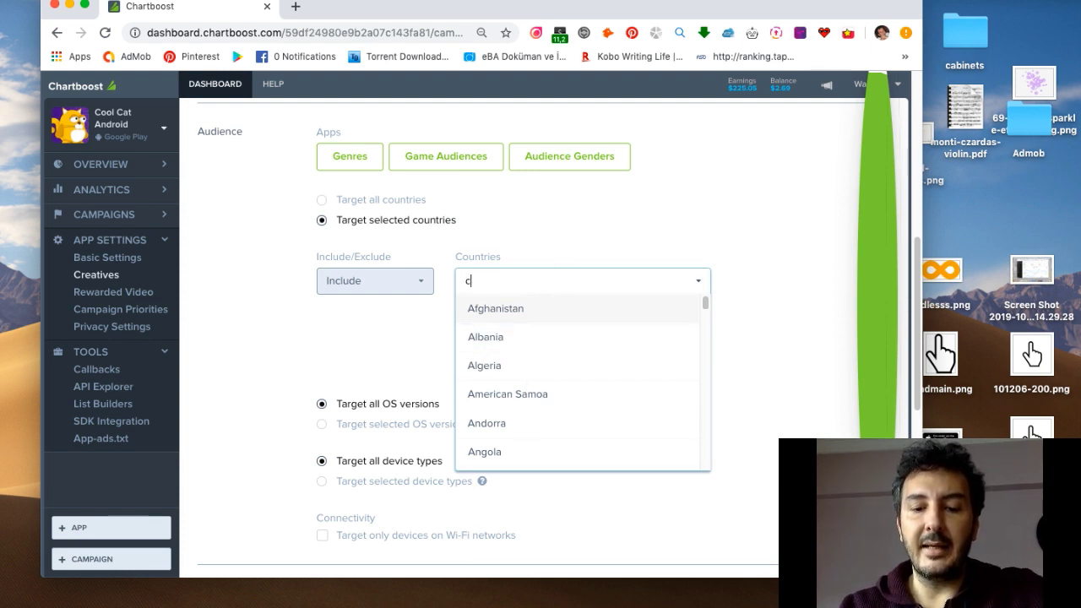
{"action": "type", "text": "anada"}
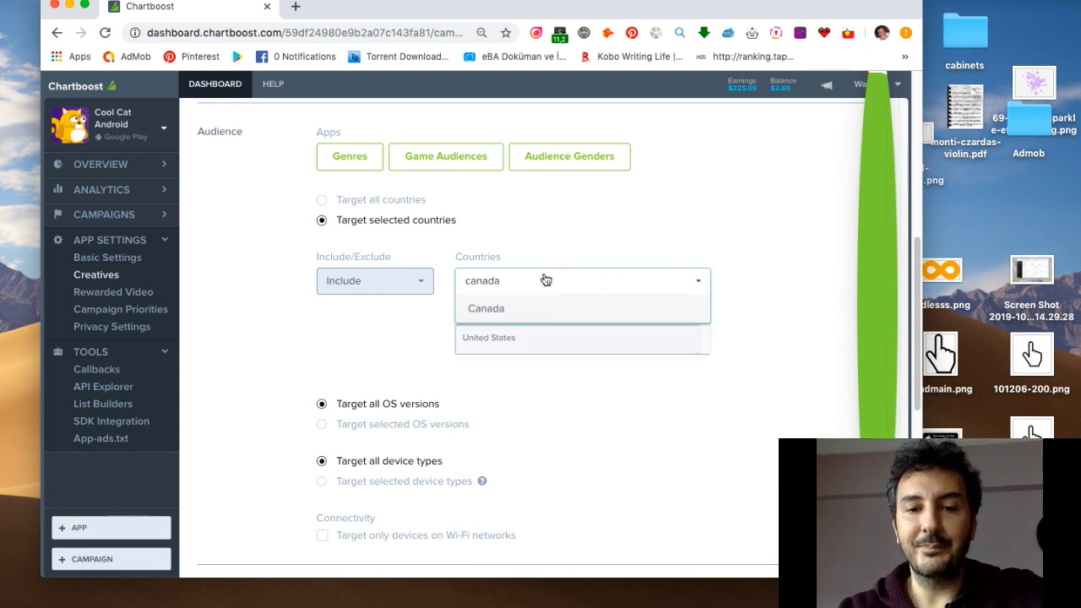
{"action": "key", "text": "Return"}
{"action": "left_click", "coordinate": [552, 279]}
{"action": "left_click", "coordinate": [541, 279]}
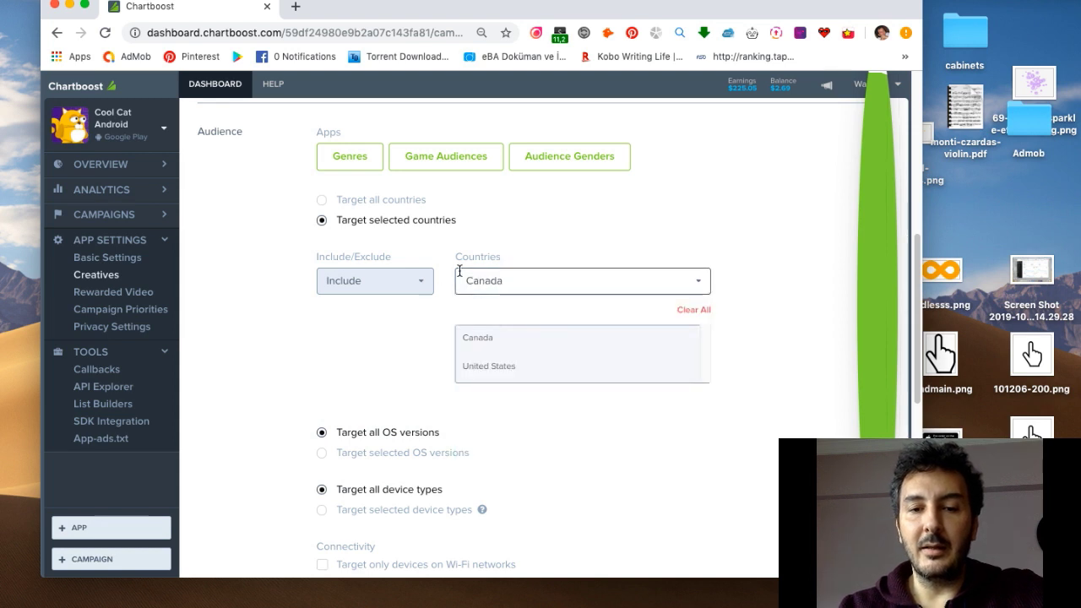
Add France and Netherlands to the campaign's included countries
{"action": "left_click", "coordinate": [517, 279]}
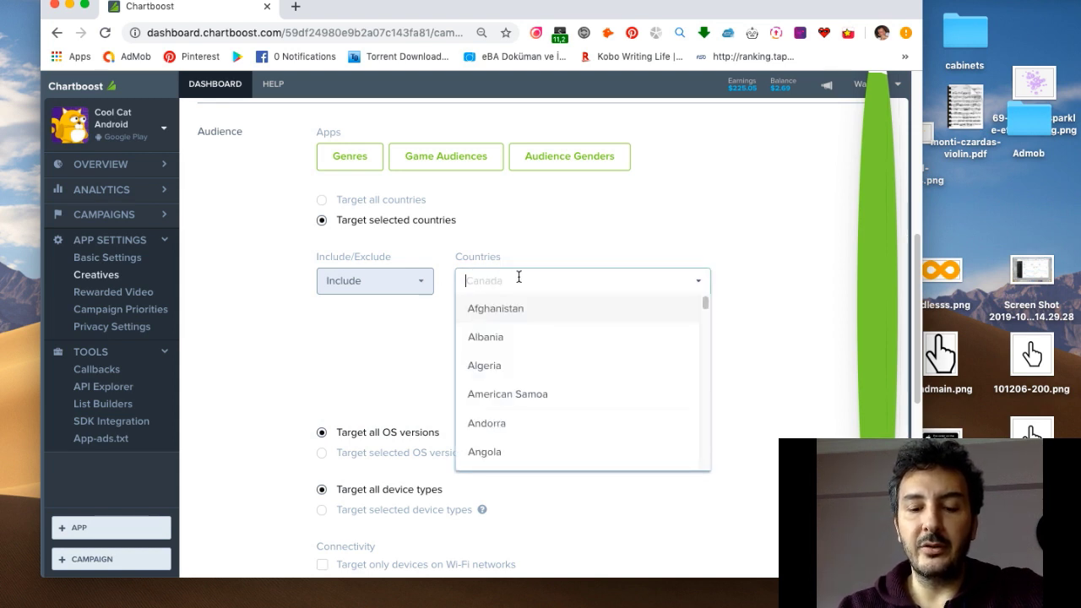
{"action": "type", "text": "france"}
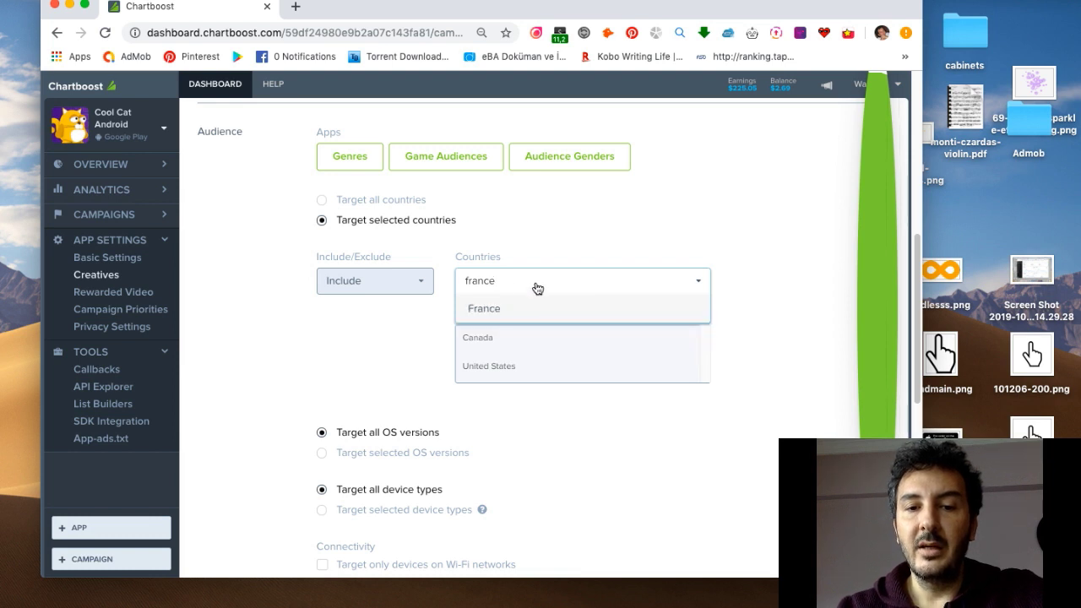
{"action": "key", "text": "Return"}
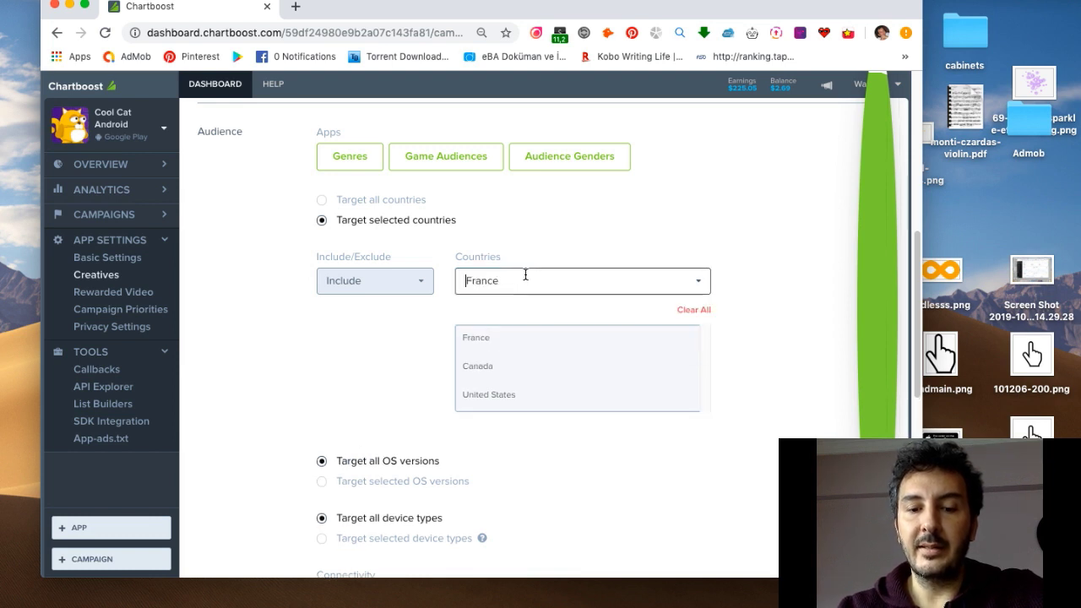
{"action": "type", "text": "netherlan"}
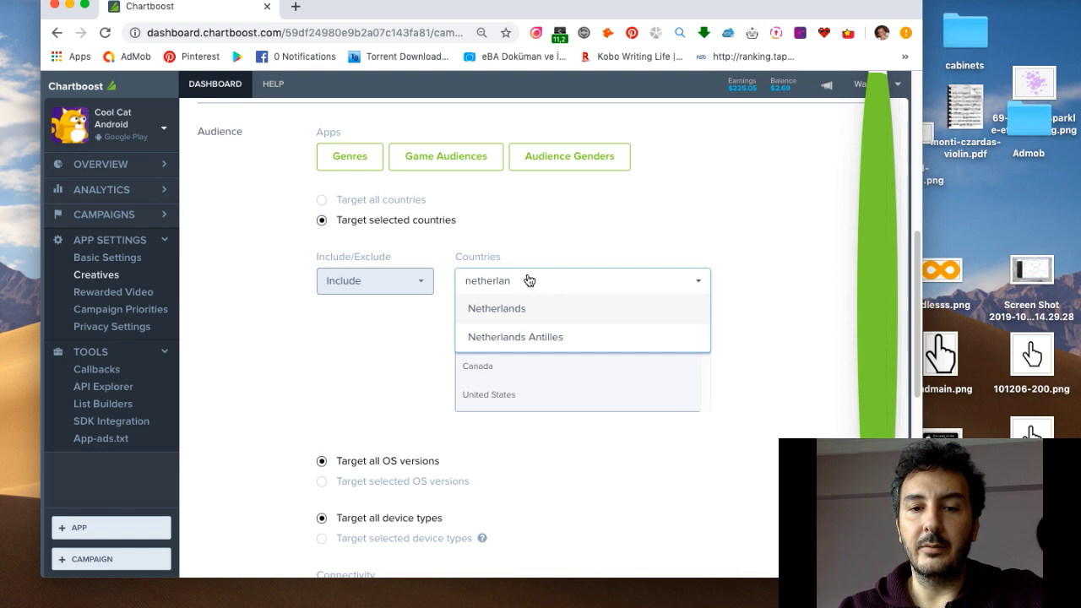
{"action": "key", "text": "Return"}
{"action": "left_click_drag", "start_coordinate": [536, 279], "coordinate": [347, 277]}
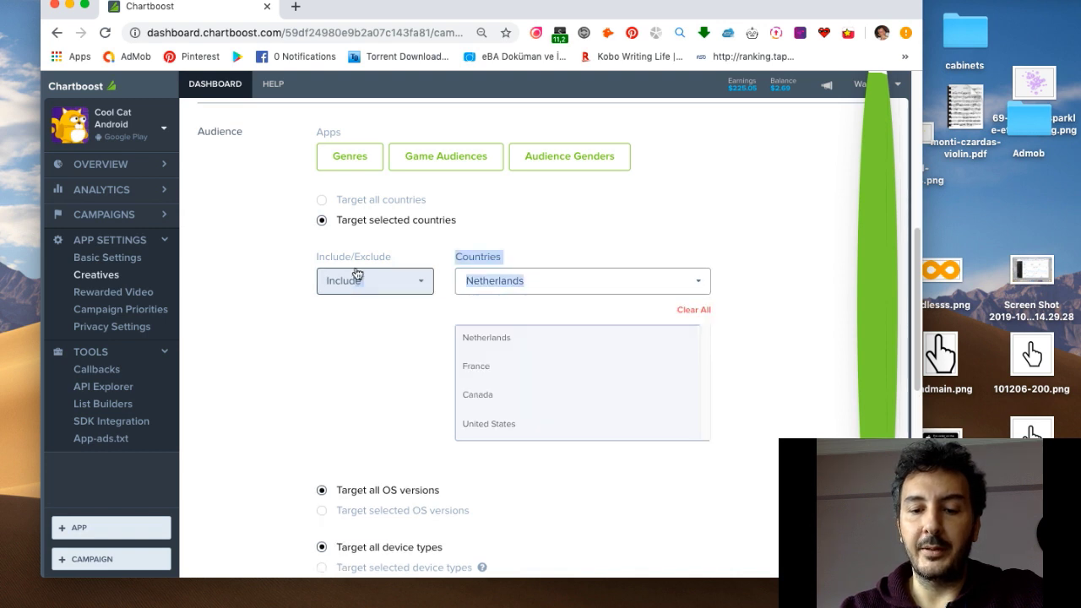
Add United Arab Emirates to the campaign's included countries
{"action": "left_click", "coordinate": [555, 275]}
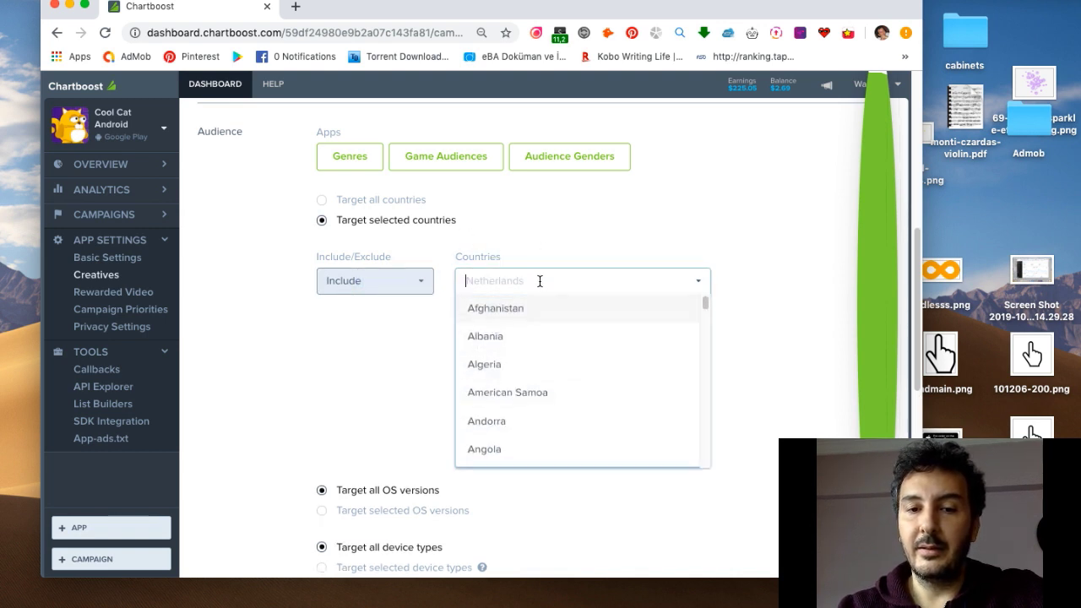
{"action": "left_click", "coordinate": [444, 281]}
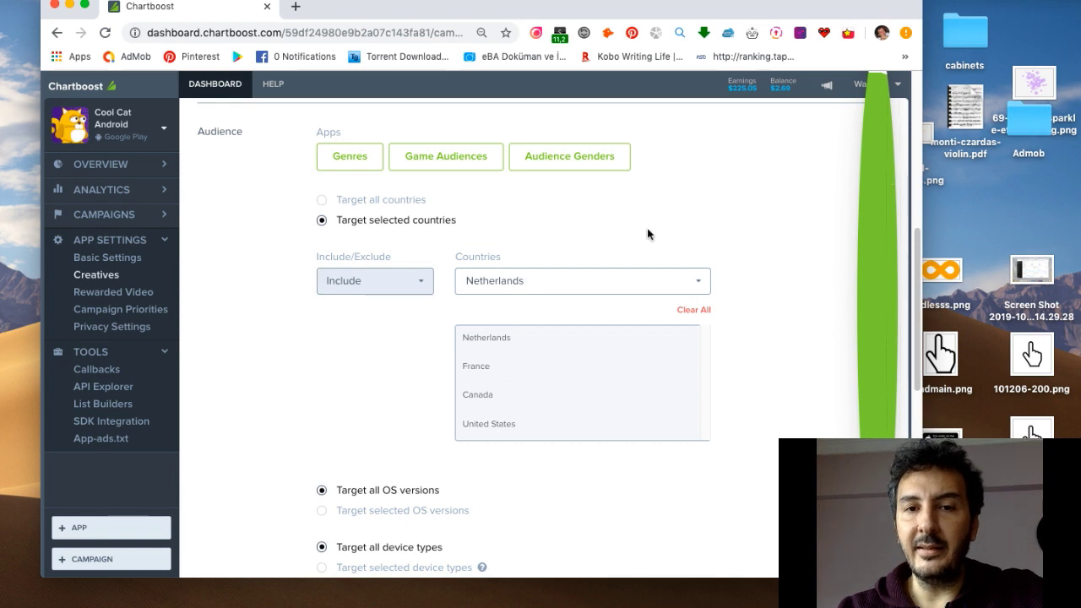
{"action": "left_click", "coordinate": [526, 278]}
{"action": "left_click", "coordinate": [439, 281]}
{"action": "left_click", "coordinate": [485, 279]}
{"action": "type", "text": "united ar"}
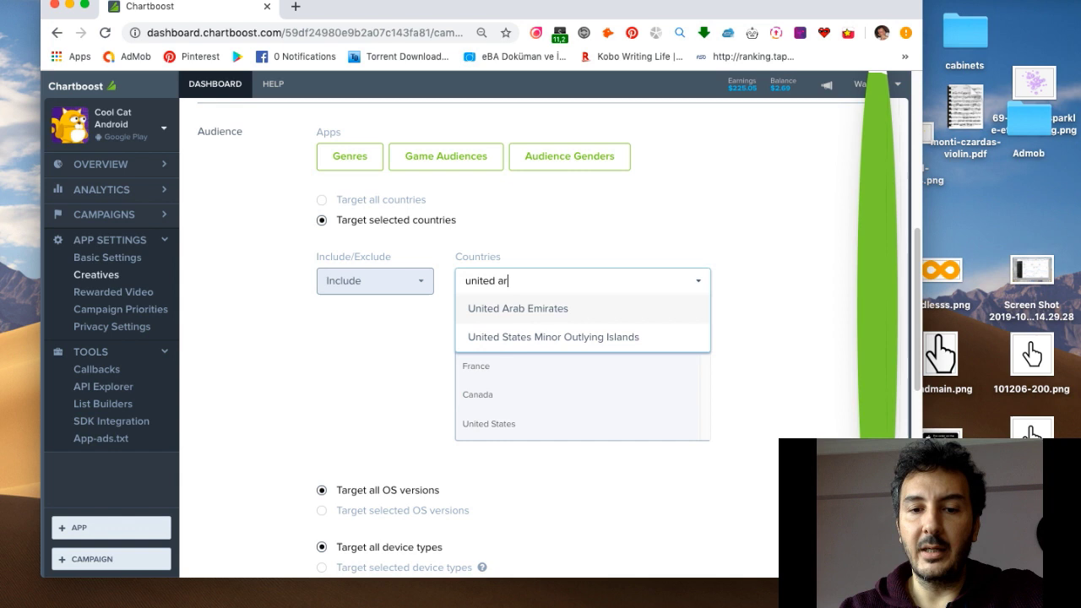
{"action": "left_click", "coordinate": [506, 313]}
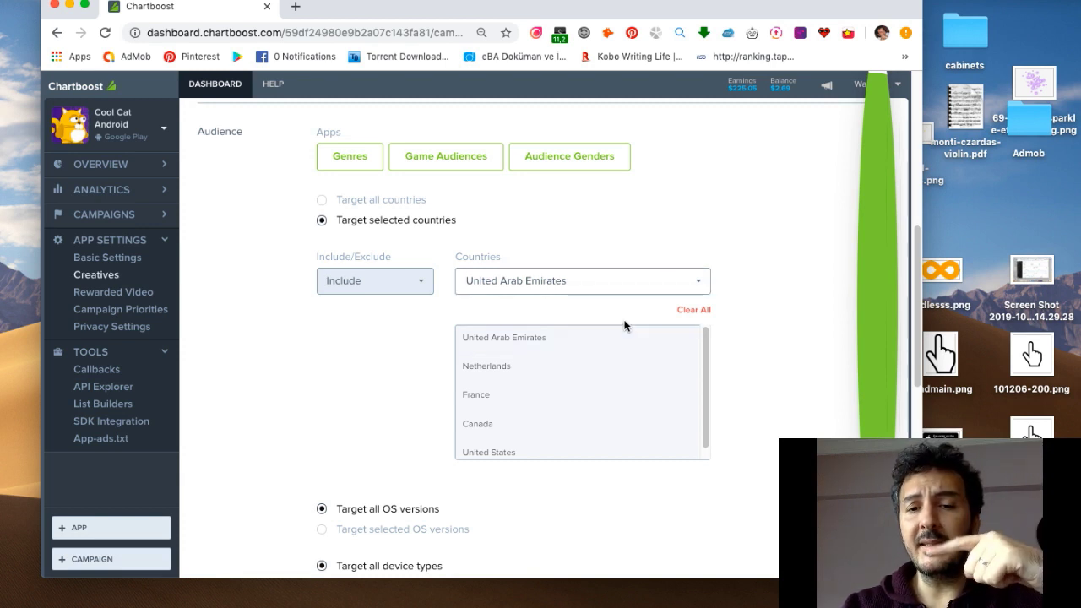
{"action": "left_click", "coordinate": [580, 278]}
{"action": "left_click", "coordinate": [812, 284]}
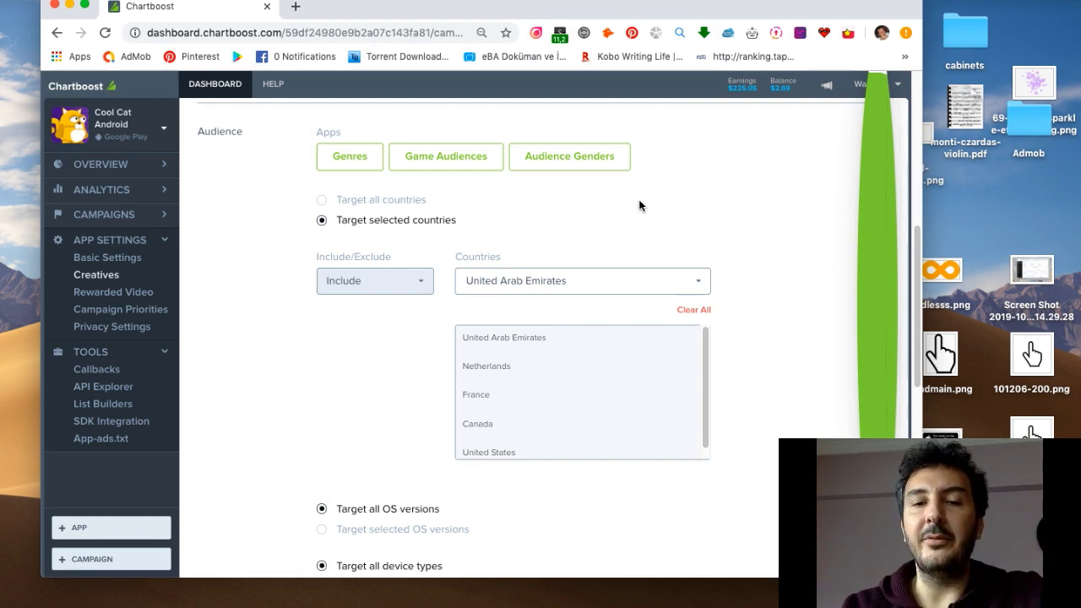
Switch the dashboard from Cool Cat Android to the Keke Cash Count Android app
{"action": "scroll", "coordinate": [769, 332], "scroll_direction": "down", "scroll_amount": 3}
{"action": "scroll", "coordinate": [749, 328], "scroll_direction": "up", "scroll_amount": 5}
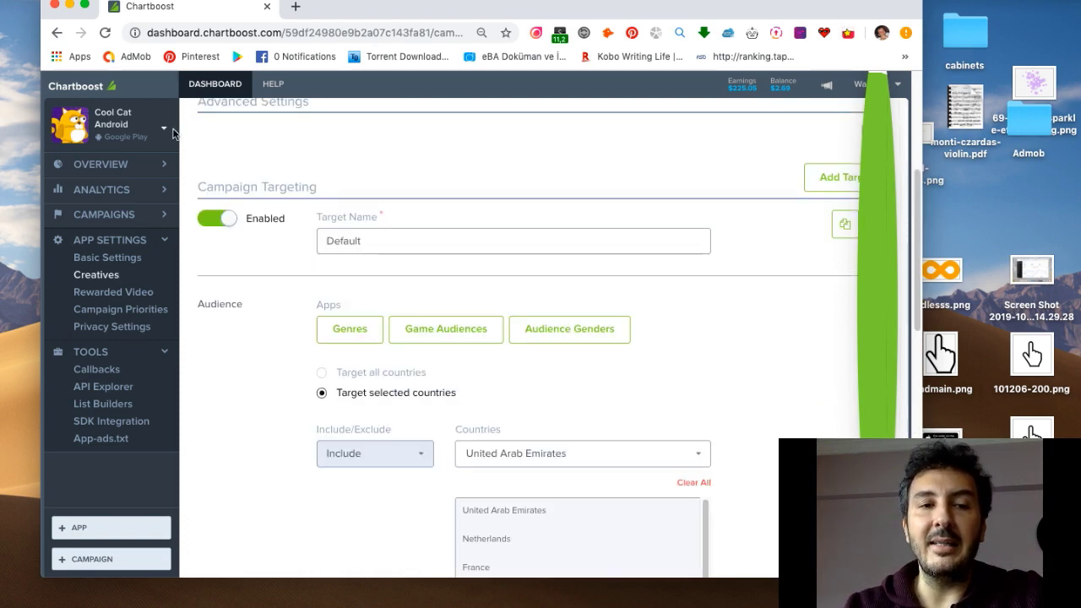
{"action": "left_click", "coordinate": [133, 131]}
{"action": "scroll", "coordinate": [315, 211], "scroll_direction": "down", "scroll_amount": 5}
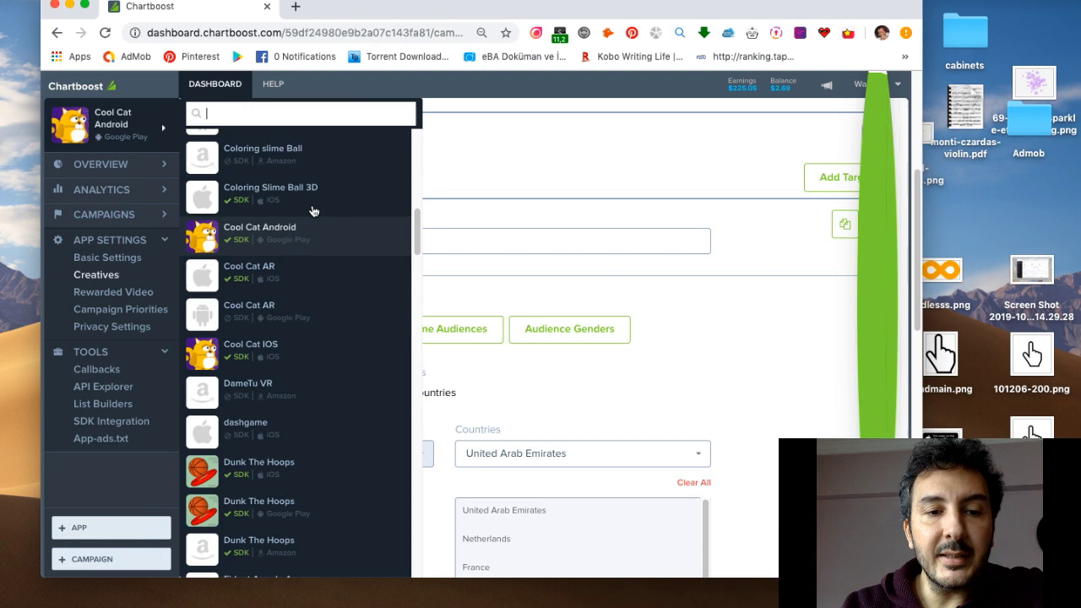
{"action": "scroll", "coordinate": [315, 216], "scroll_direction": "down", "scroll_amount": 10}
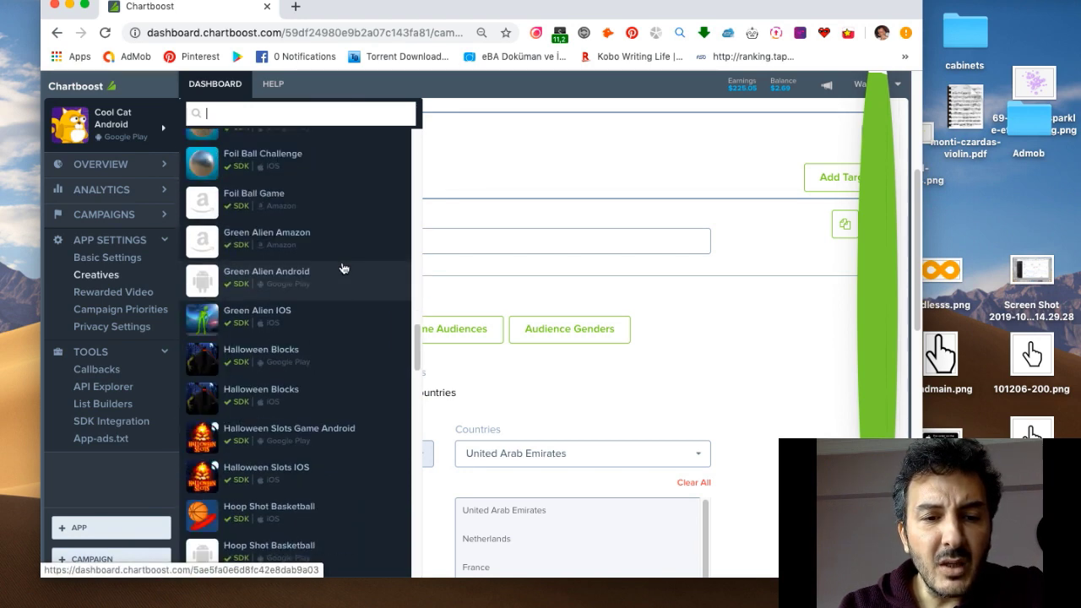
{"action": "scroll", "coordinate": [348, 269], "scroll_direction": "down", "scroll_amount": 5}
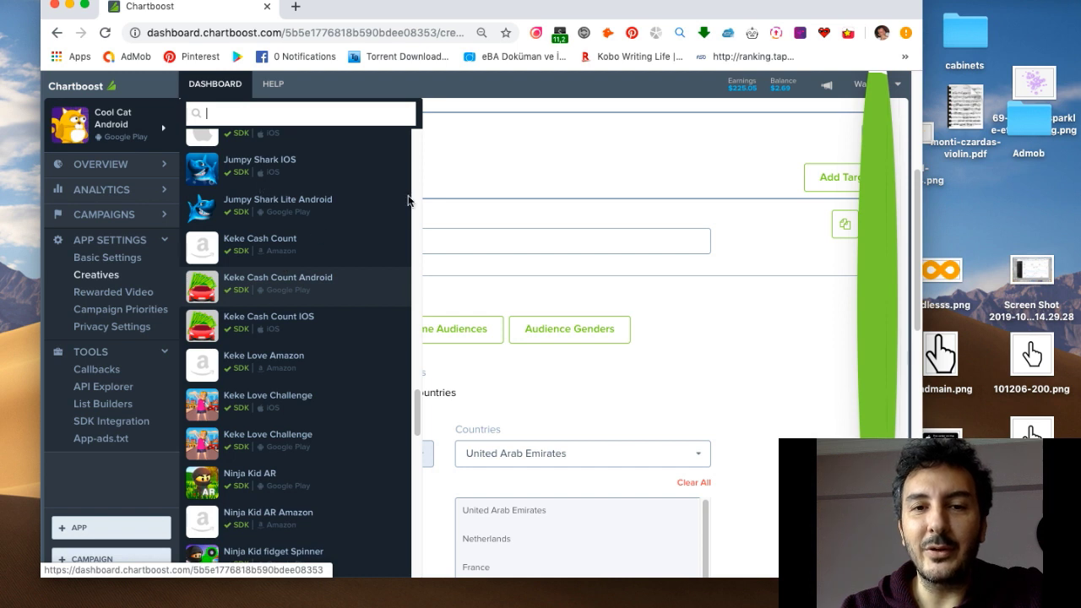
{"action": "left_click", "coordinate": [295, 285]}
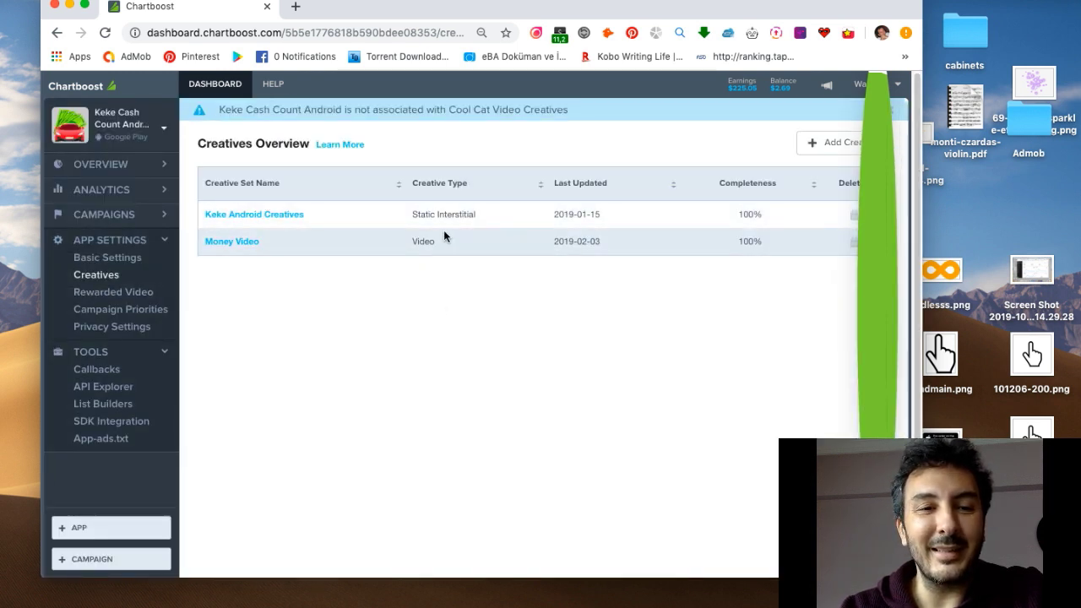
Open the app analytics for Keke Cash Count Android and examine its installs
{"action": "left_click", "coordinate": [100, 193]}
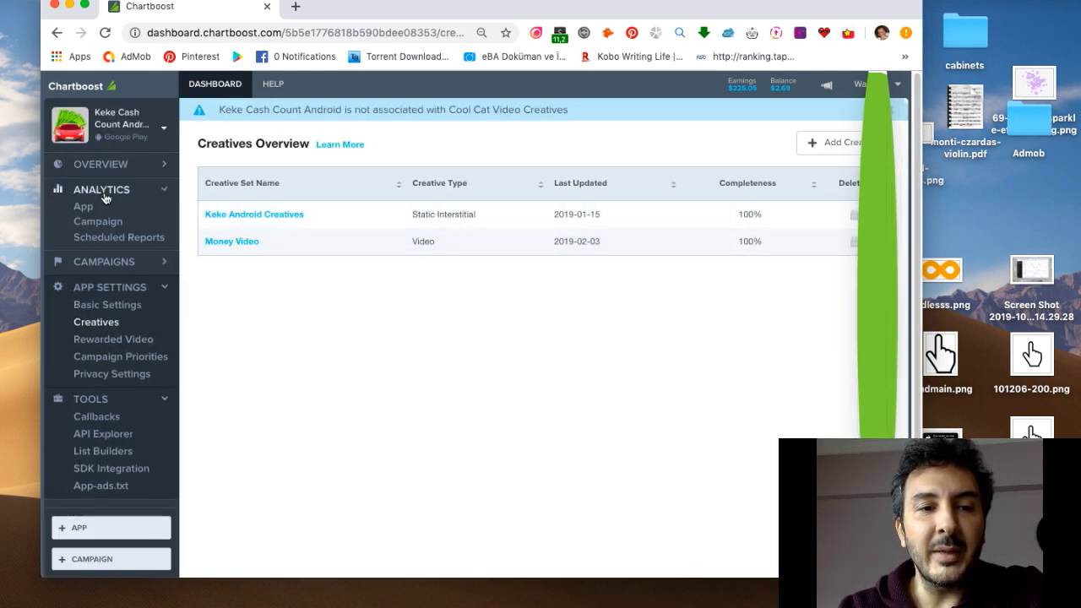
{"action": "left_click", "coordinate": [84, 209]}
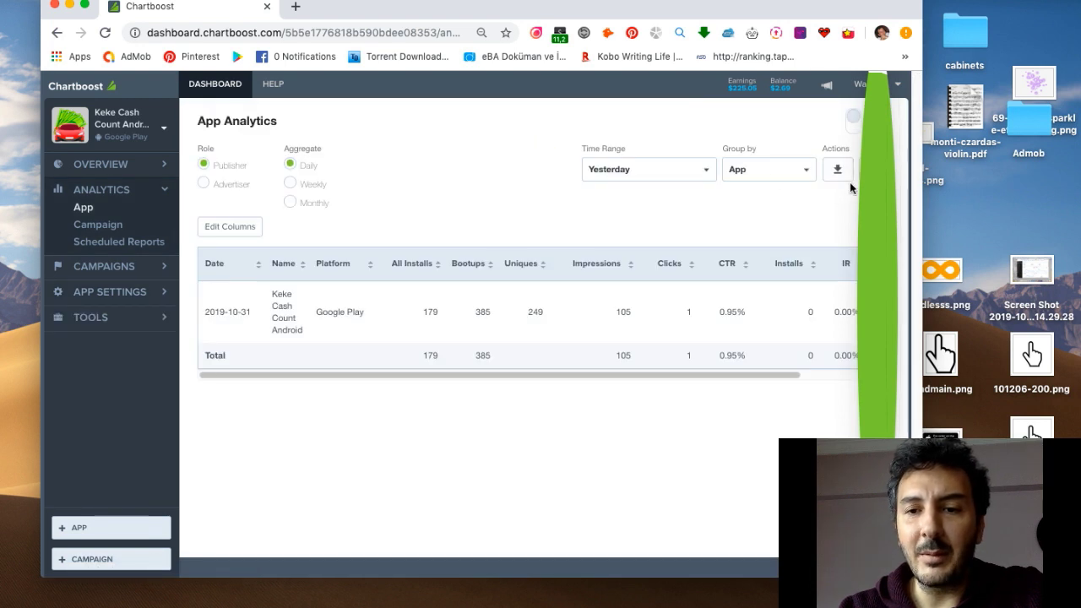
{"action": "left_click", "coordinate": [440, 313]}
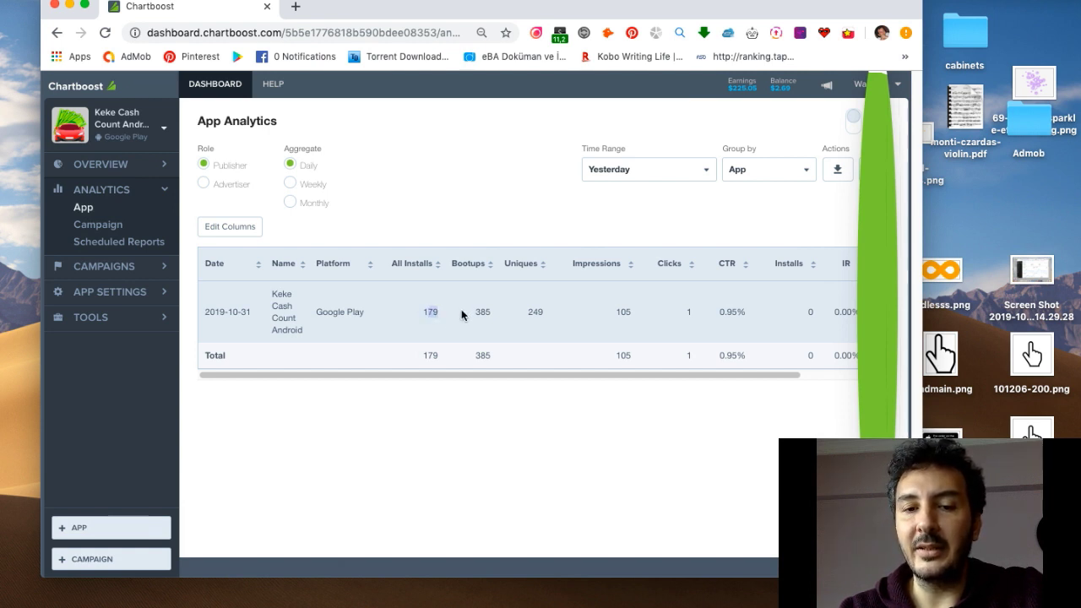
Set the analytics time range to Today, widen the browser window, and refresh the report
{"action": "left_click", "coordinate": [607, 169]}
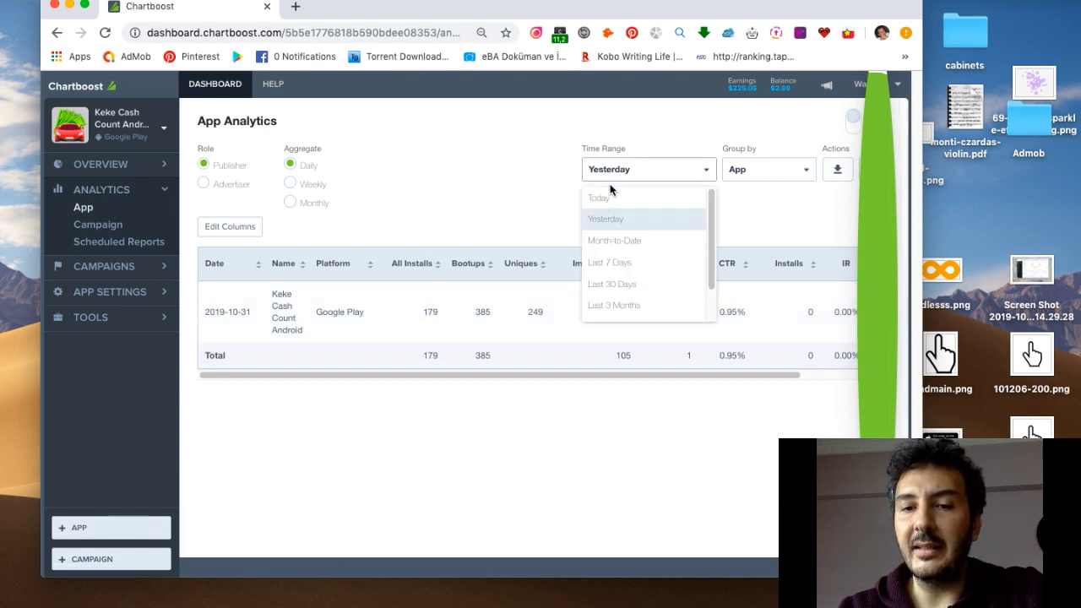
{"action": "left_click", "coordinate": [610, 187]}
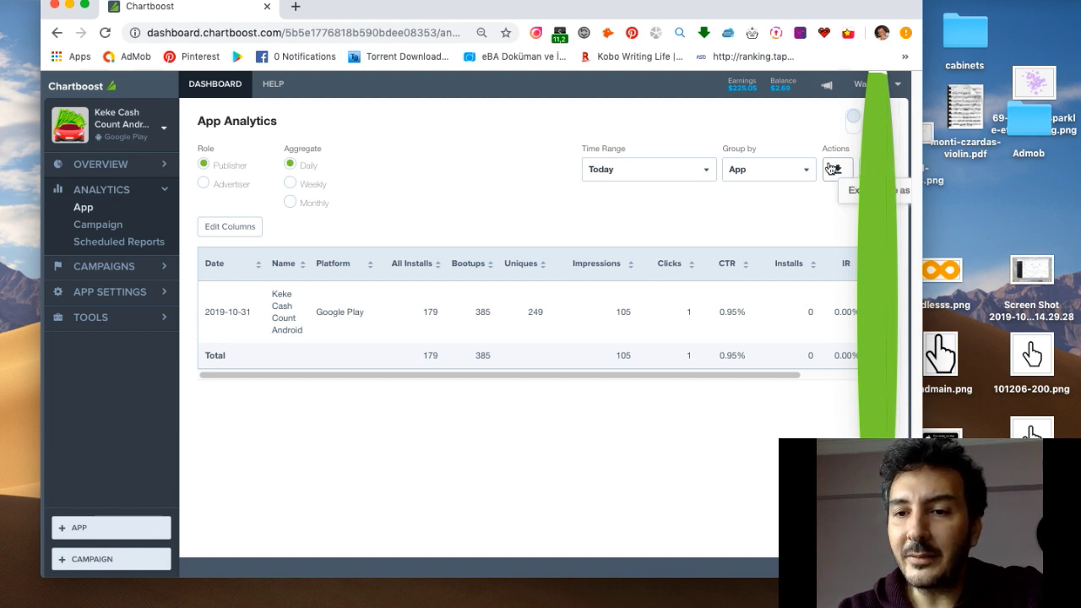
{"action": "scroll", "coordinate": [822, 378], "scroll_direction": "right", "scroll_amount": 3}
{"action": "scroll", "coordinate": [822, 368], "scroll_direction": "left", "scroll_amount": 3}
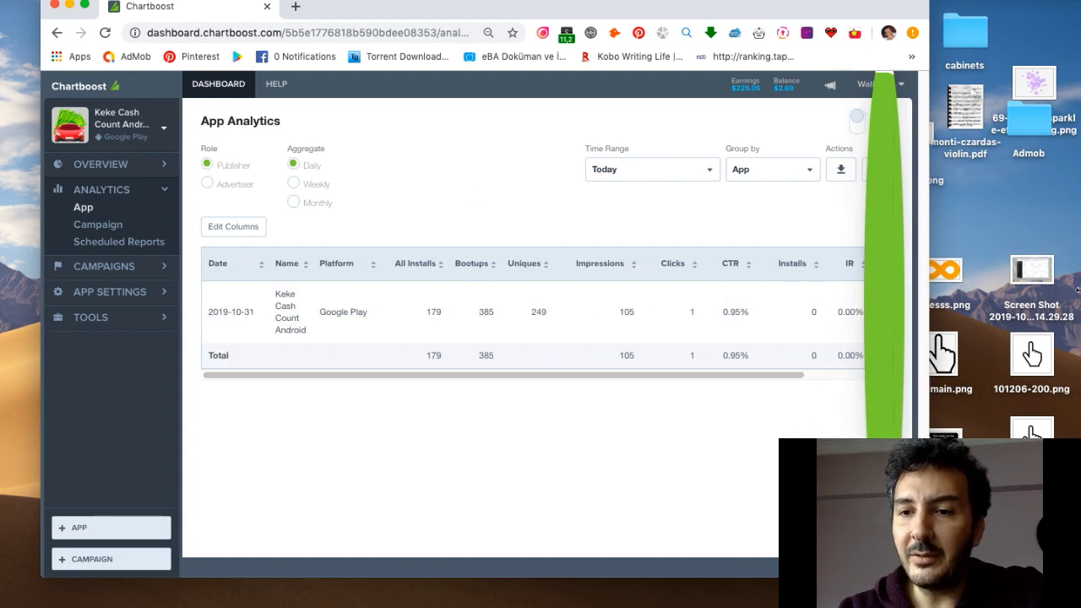
{"action": "left_click_drag", "start_coordinate": [922, 292], "coordinate": [1076, 295]}
{"action": "left_click", "coordinate": [965, 170]}
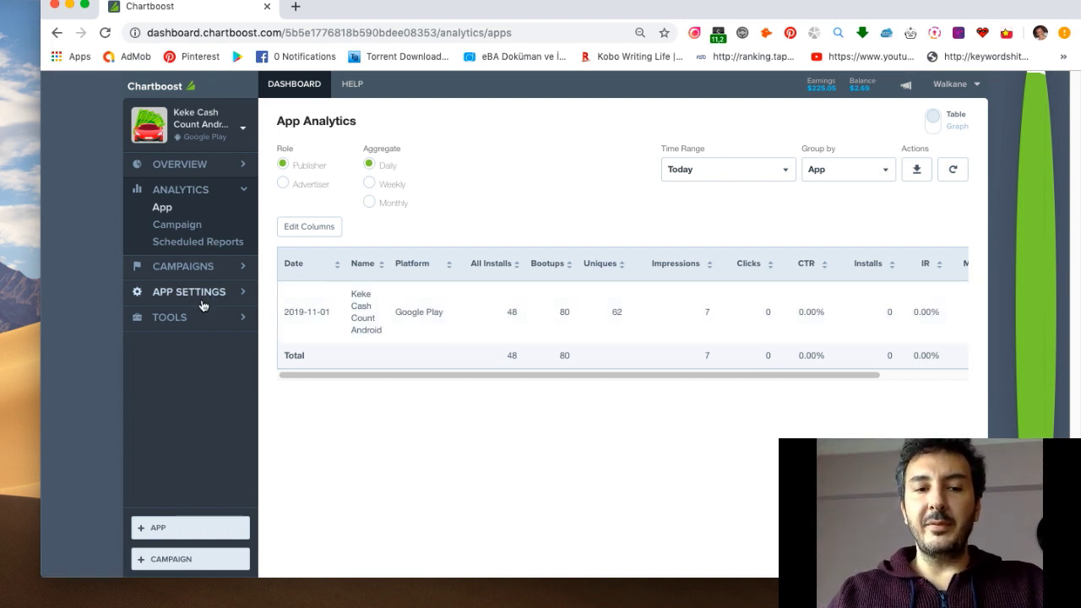
View the advertising campaigns of Keke Cash Count Android and start a new Network Advertising campaign
{"action": "left_click", "coordinate": [193, 267]}
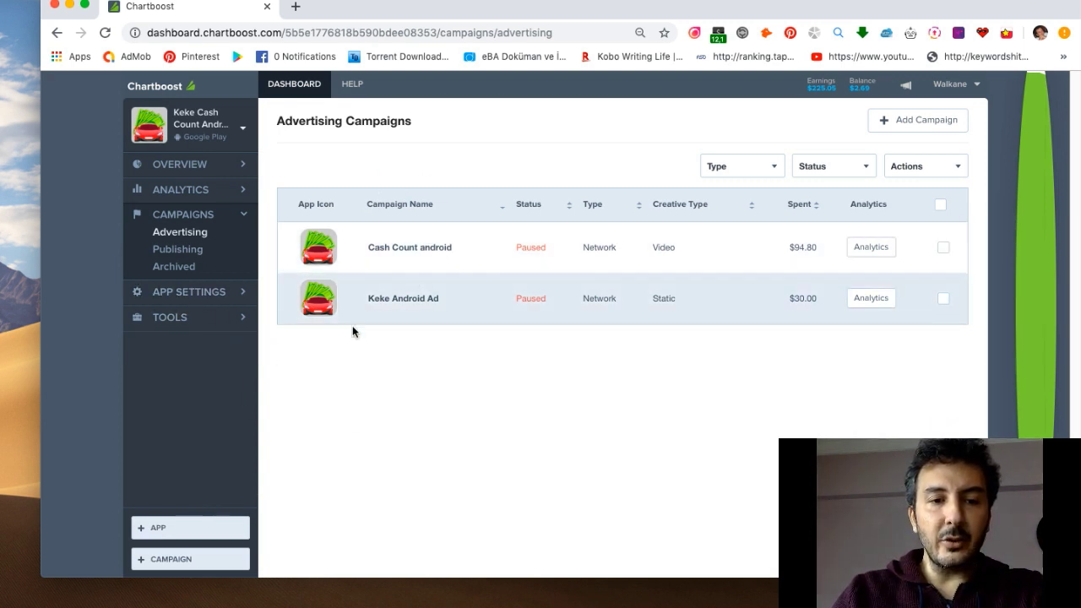
{"action": "left_click", "coordinate": [184, 531]}
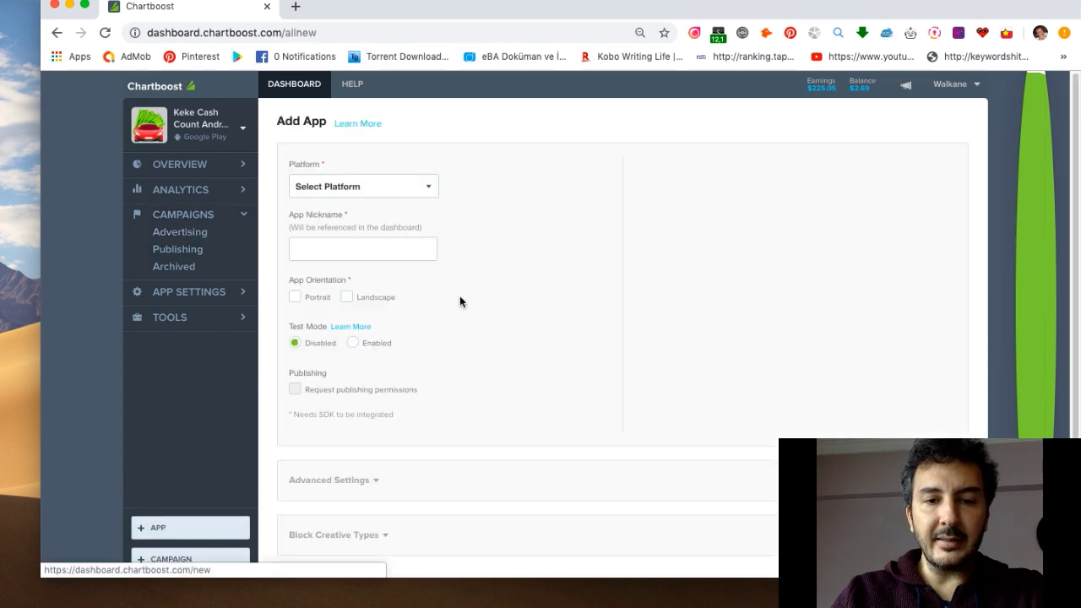
{"action": "left_click", "coordinate": [181, 558]}
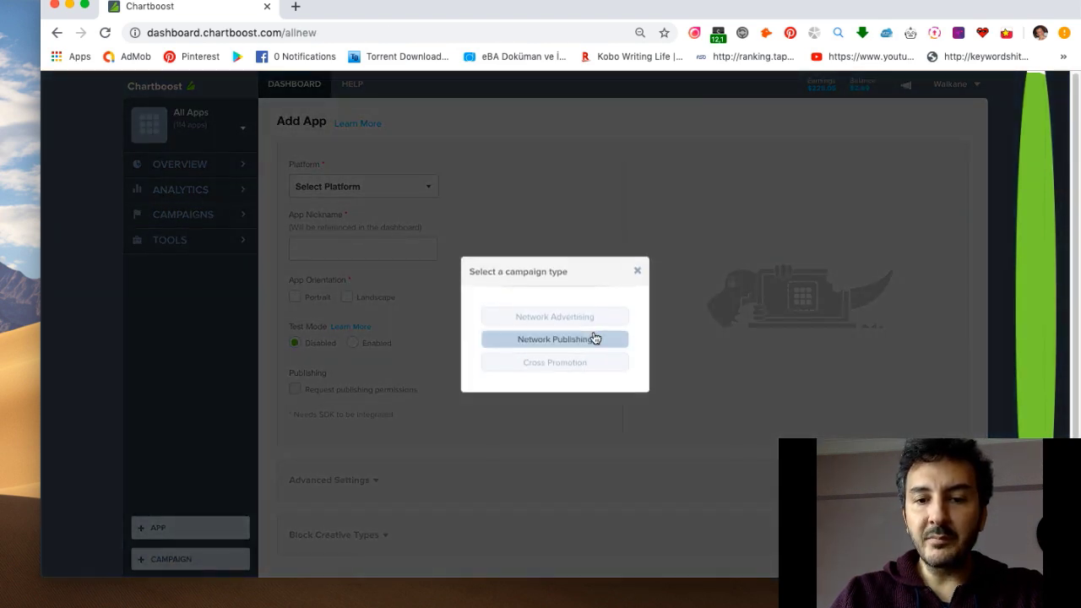
{"action": "left_click", "coordinate": [573, 317]}
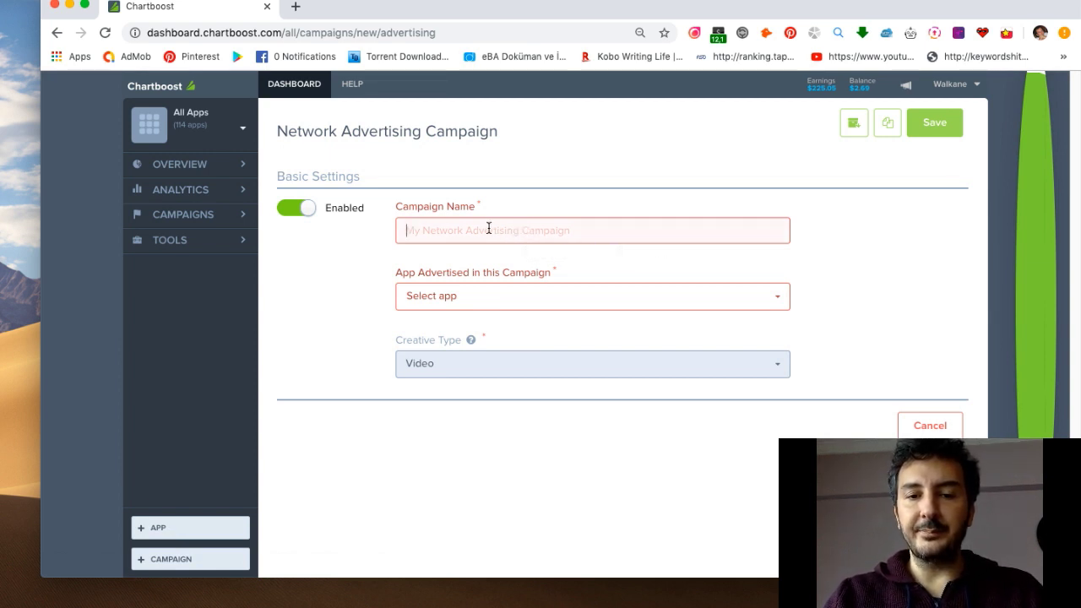
Select Cool Cat Android as the advertised app and name the campaign "Cool cat"
{"action": "left_click", "coordinate": [562, 292]}
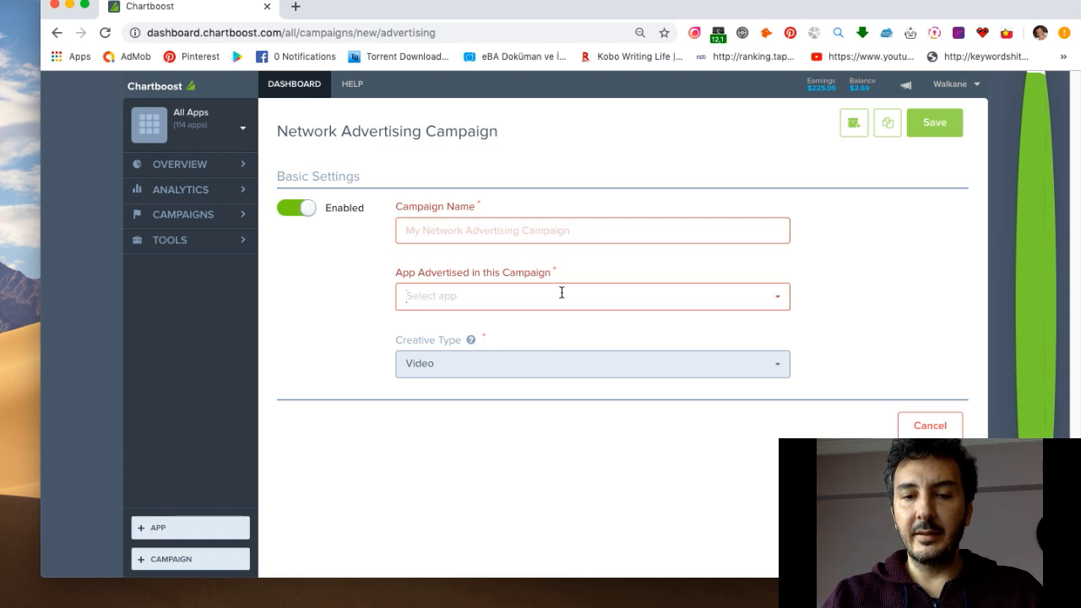
{"action": "type", "text": "cool"}
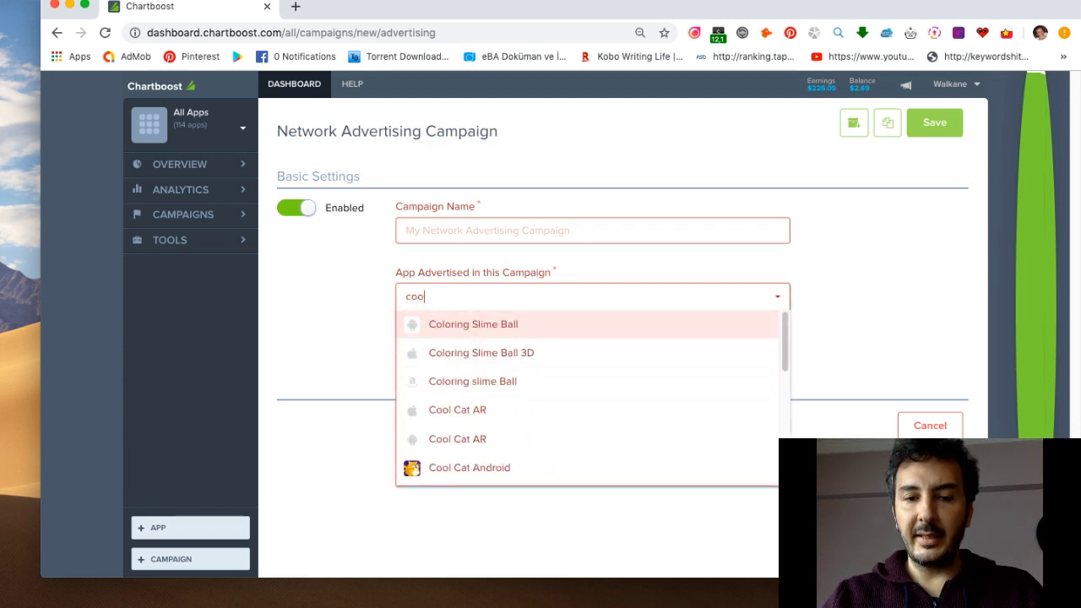
{"action": "left_click", "coordinate": [466, 229]}
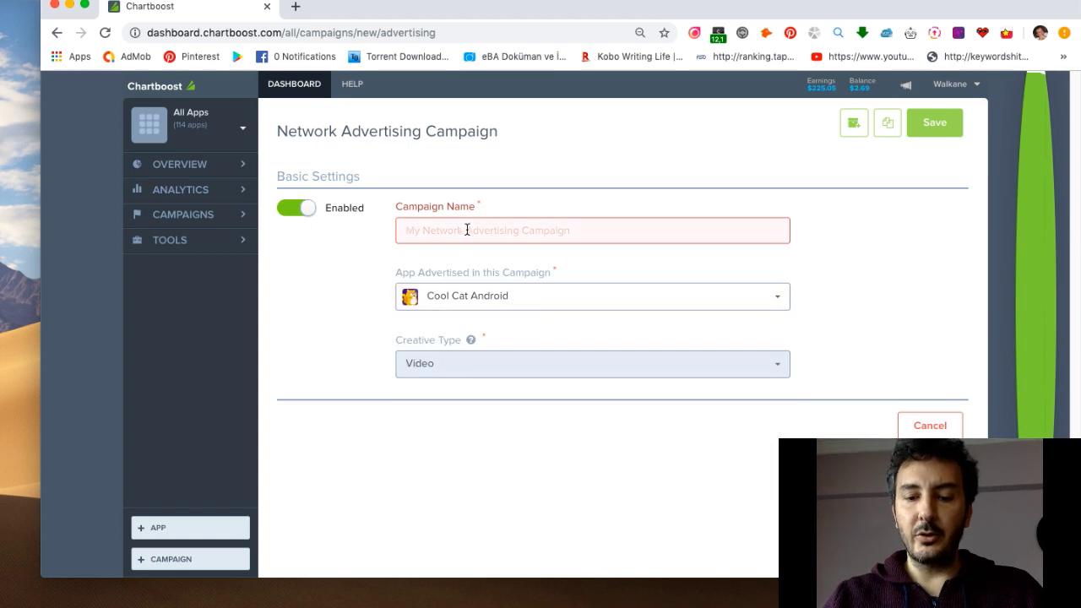
{"action": "type", "text": "Cool"}
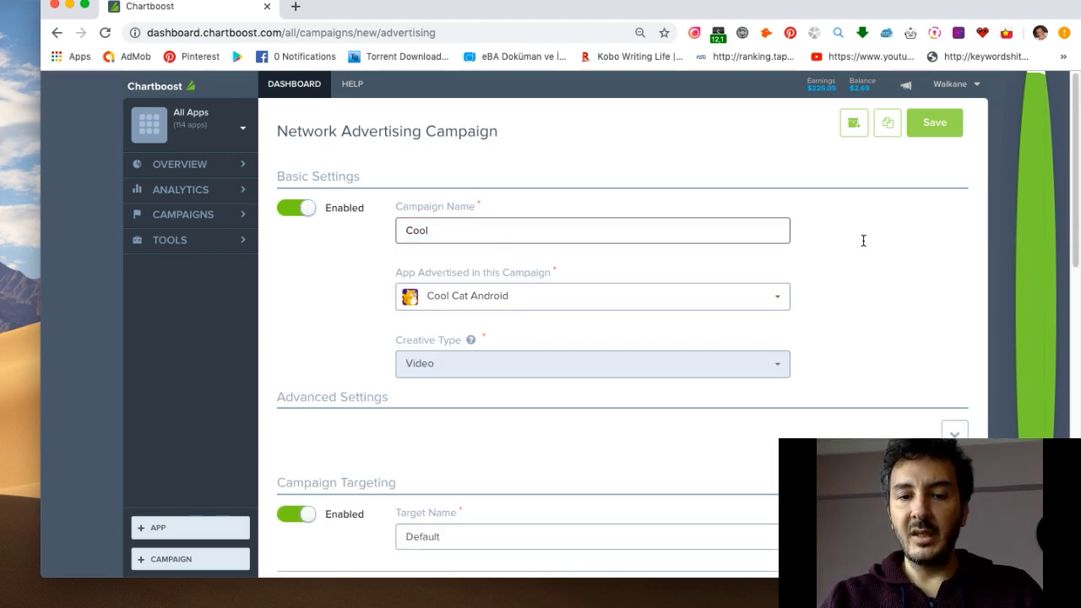
{"action": "type", "text": " cat"}
Limit the campaign targeting to selected countries and include United States
{"action": "scroll", "coordinate": [861, 239], "scroll_direction": "down", "scroll_amount": 8}
{"action": "scroll", "coordinate": [861, 239], "scroll_direction": "up", "scroll_amount": 8}
{"action": "scroll", "coordinate": [861, 309], "scroll_direction": "down", "scroll_amount": 5}
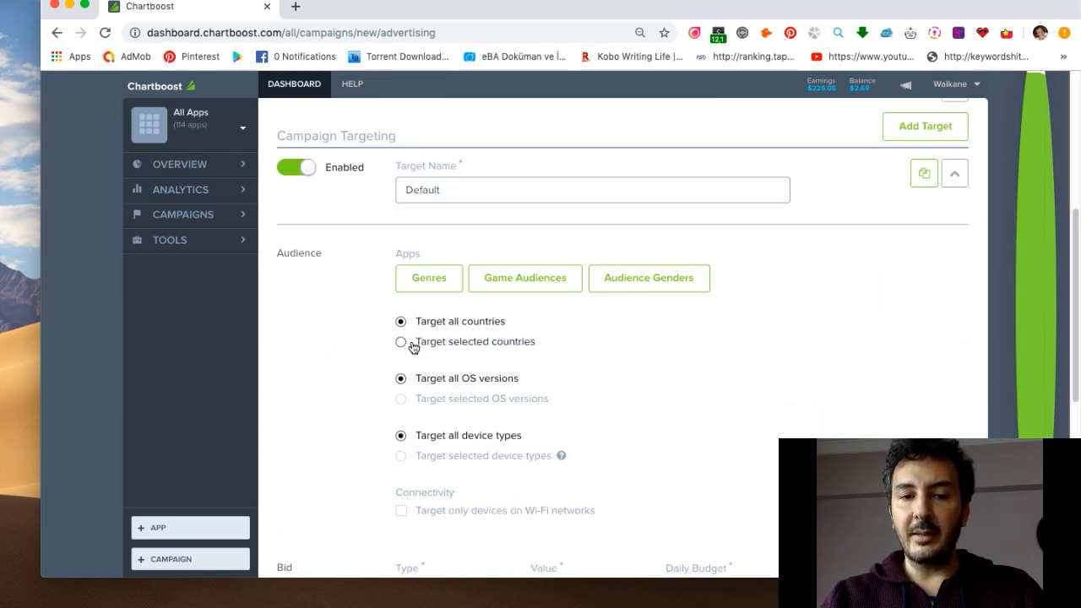
{"action": "left_click", "coordinate": [401, 341]}
{"action": "scroll", "coordinate": [760, 326], "scroll_direction": "down", "scroll_amount": 1}
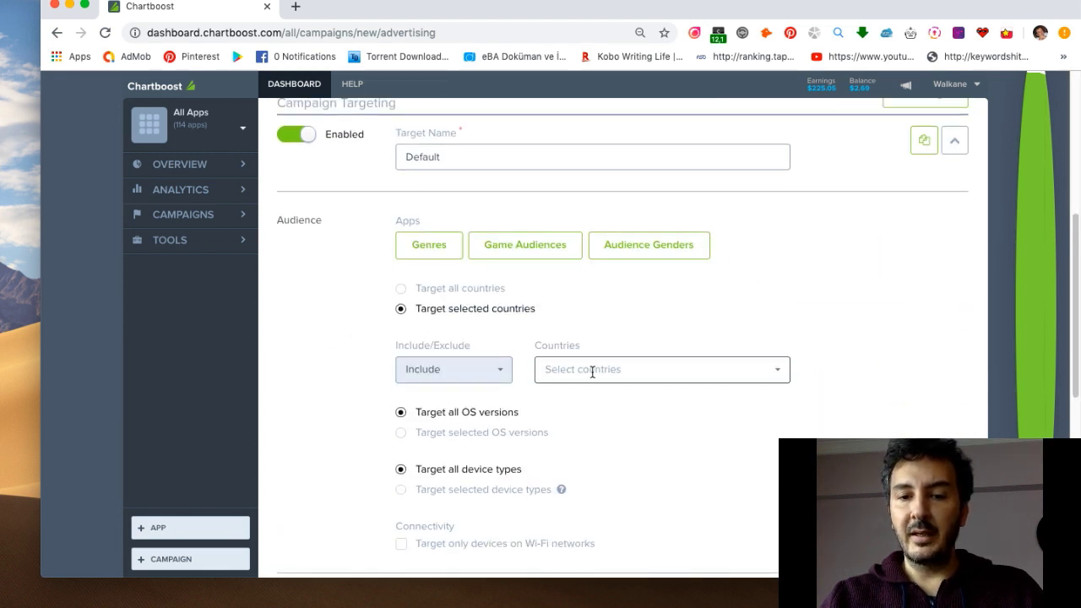
{"action": "left_click", "coordinate": [593, 369]}
{"action": "type", "text": "unite"}
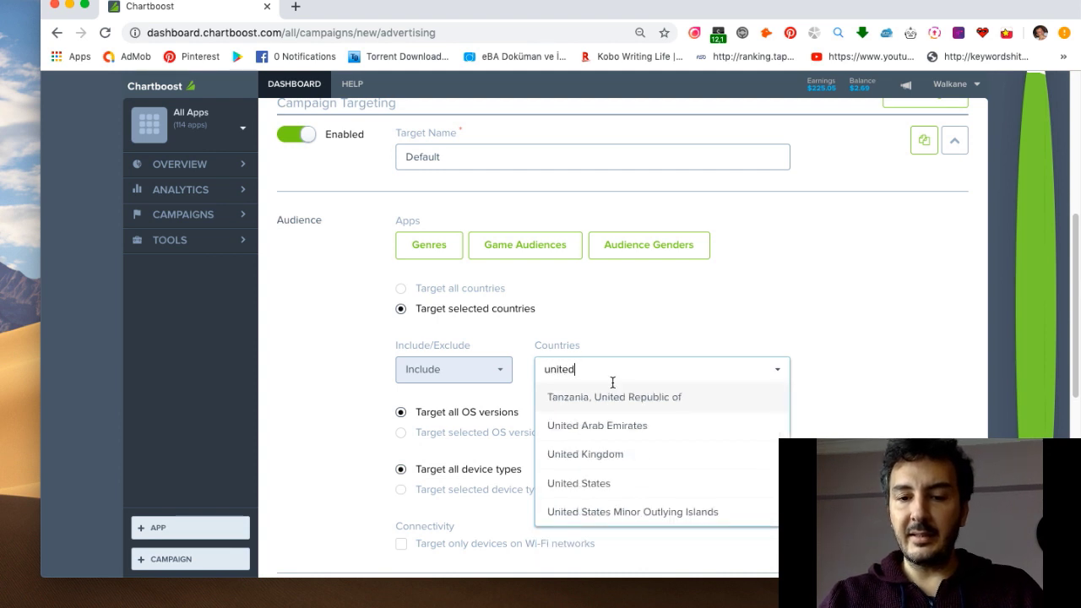
{"action": "type", "text": "d"}
{"action": "key", "text": "Return"}
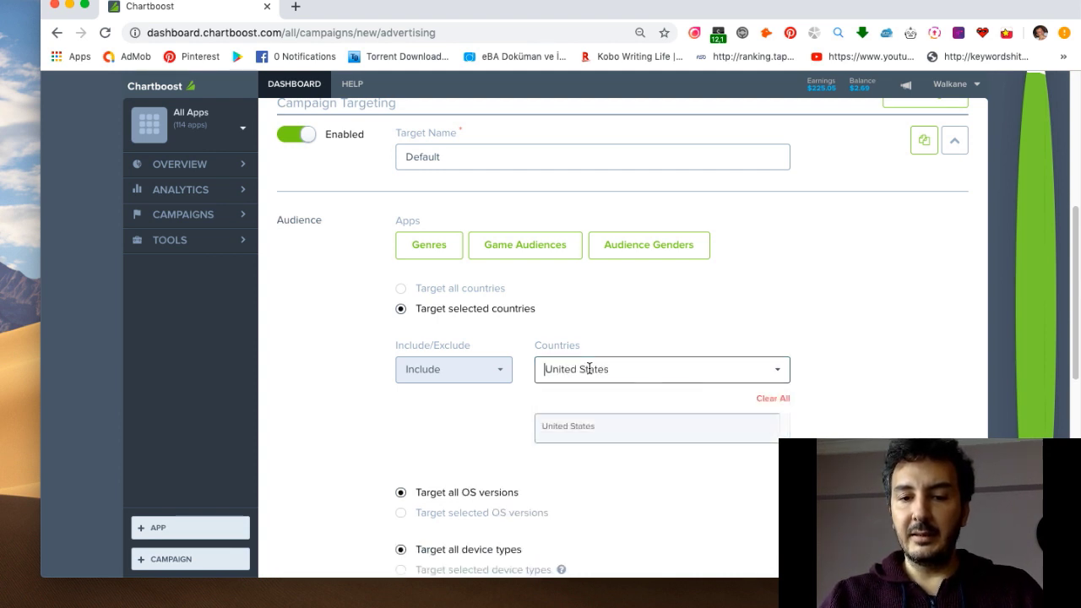
Add Turkey and Australia to the included target countries
{"action": "type", "text": "turkey"}
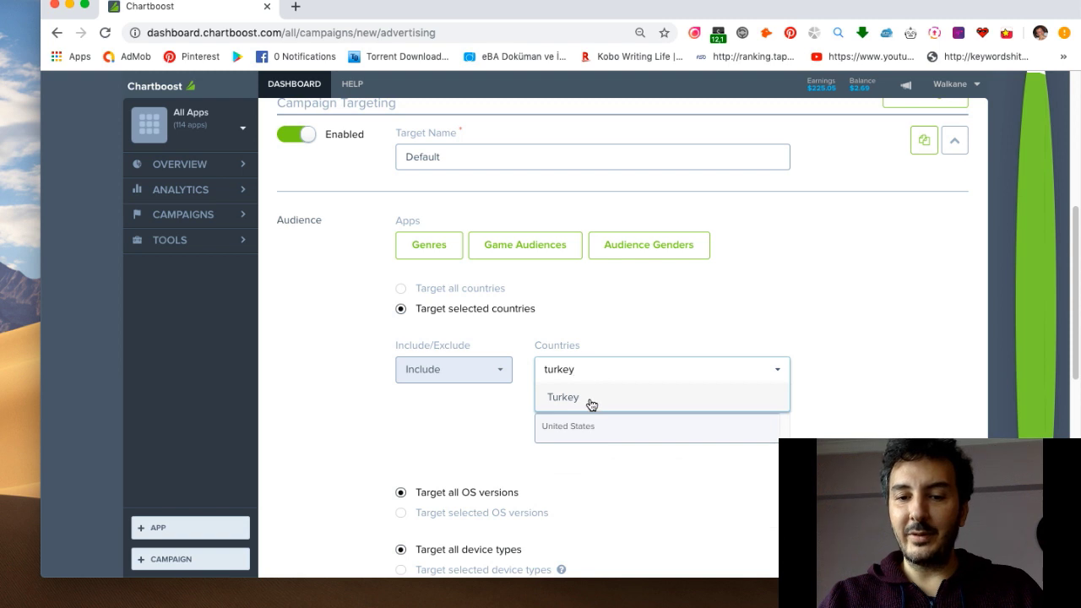
{"action": "left_click", "coordinate": [593, 404]}
{"action": "left_click", "coordinate": [595, 366]}
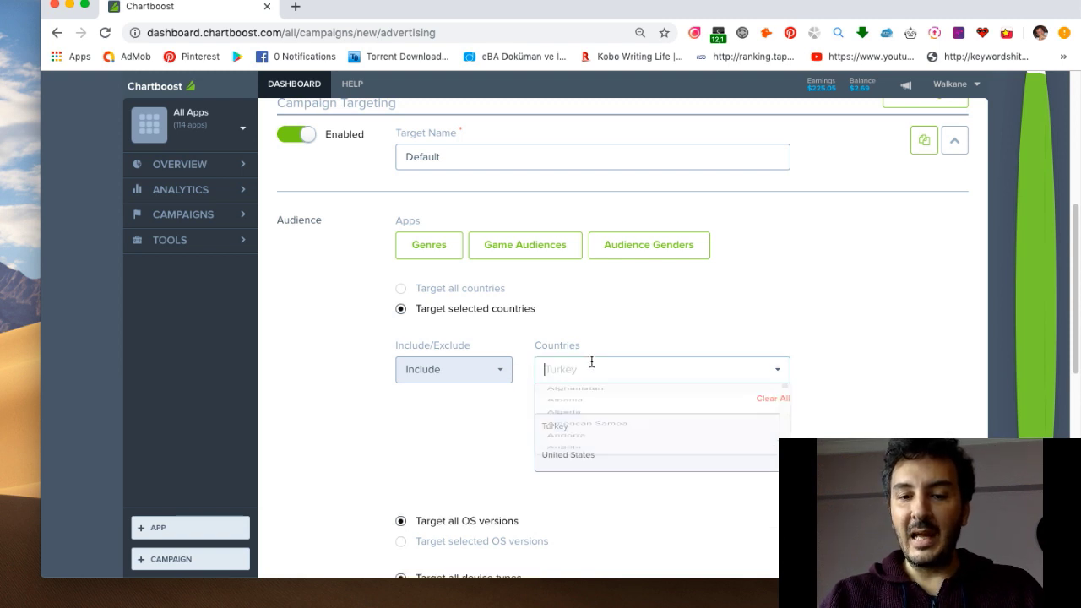
{"action": "type", "text": "australia"}
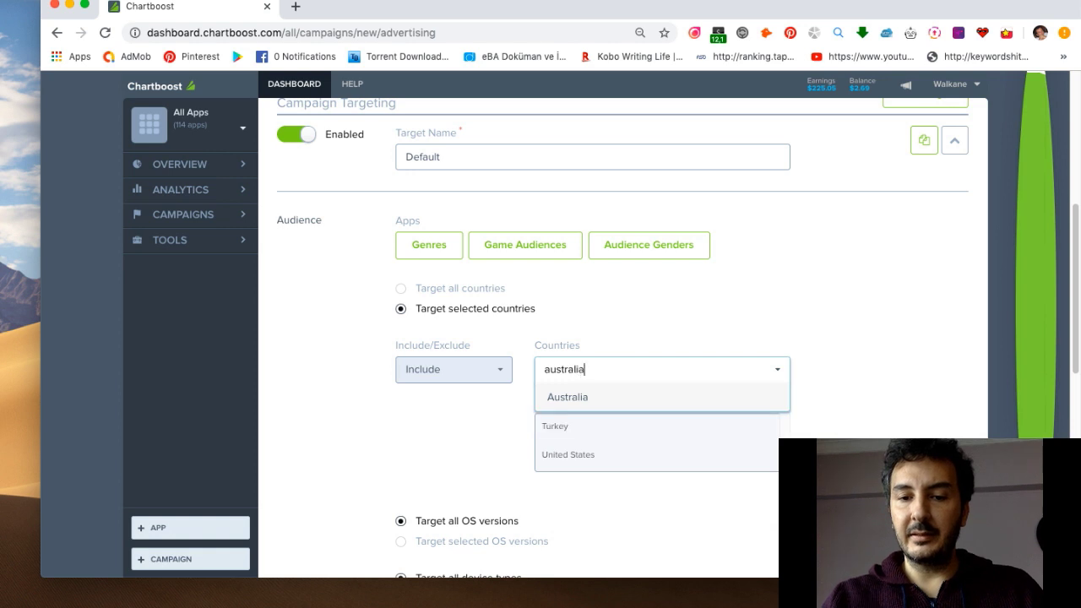
{"action": "key", "text": "Return"}
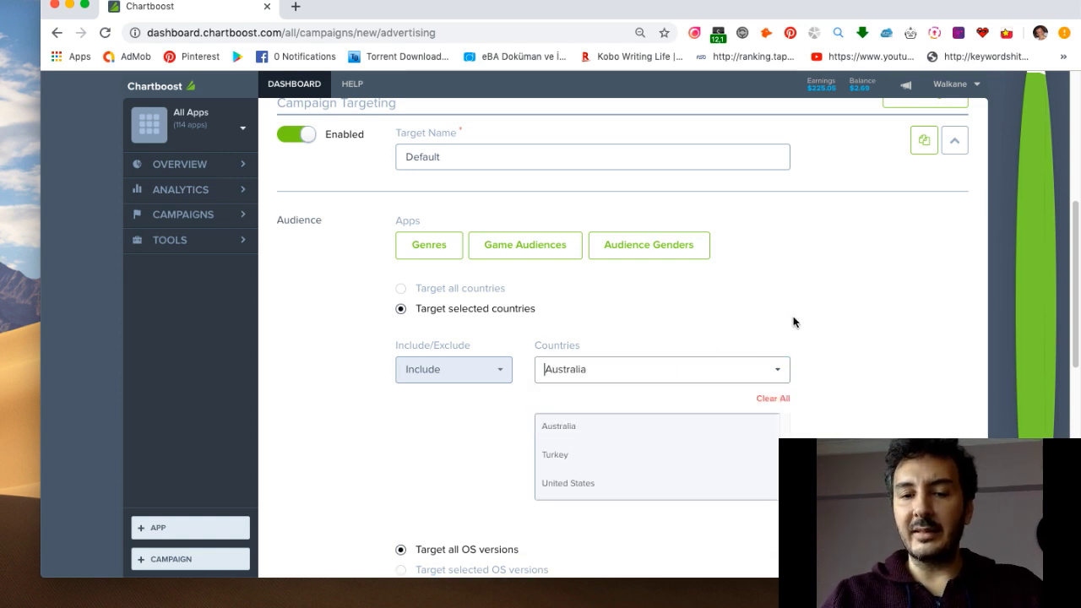
Examine the minimum bid and minimum daily budget for the CPCV and CPM bid types
{"action": "scroll", "coordinate": [802, 323], "scroll_direction": "down", "scroll_amount": 9}
{"action": "left_click", "coordinate": [606, 399]}
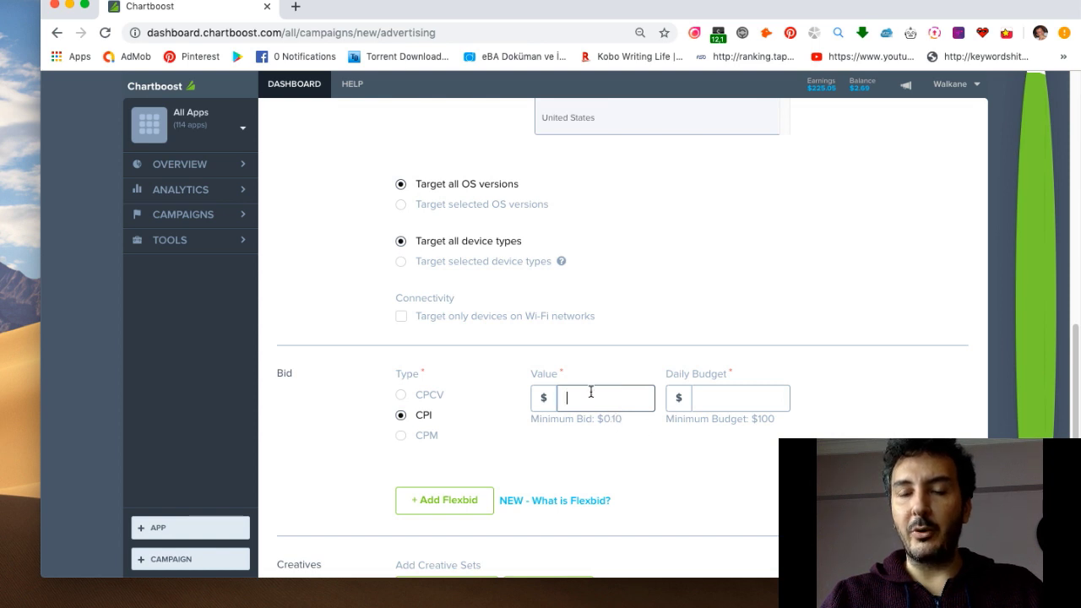
{"action": "scroll", "coordinate": [746, 348], "scroll_direction": "down", "scroll_amount": 1}
{"action": "scroll", "coordinate": [798, 317], "scroll_direction": "down", "scroll_amount": 1}
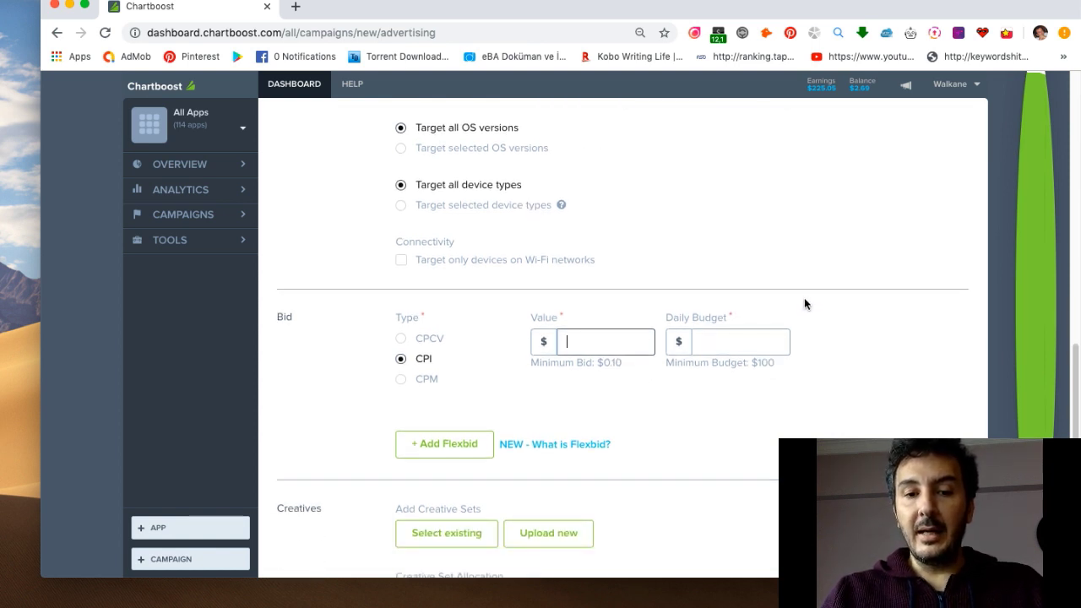
{"action": "left_click", "coordinate": [401, 337]}
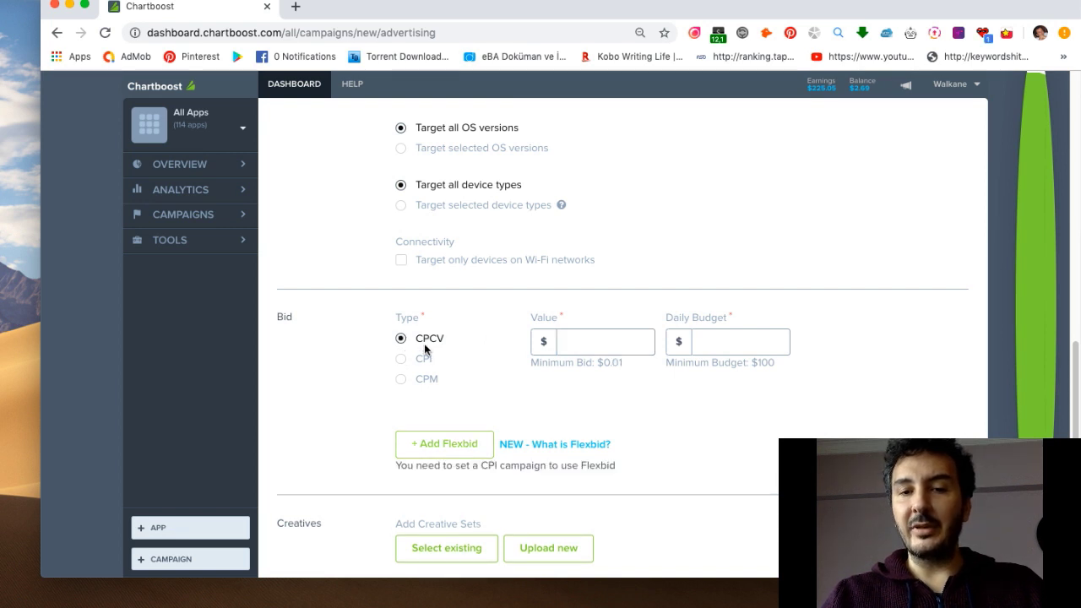
{"action": "left_click_drag", "start_coordinate": [604, 362], "coordinate": [622, 361]}
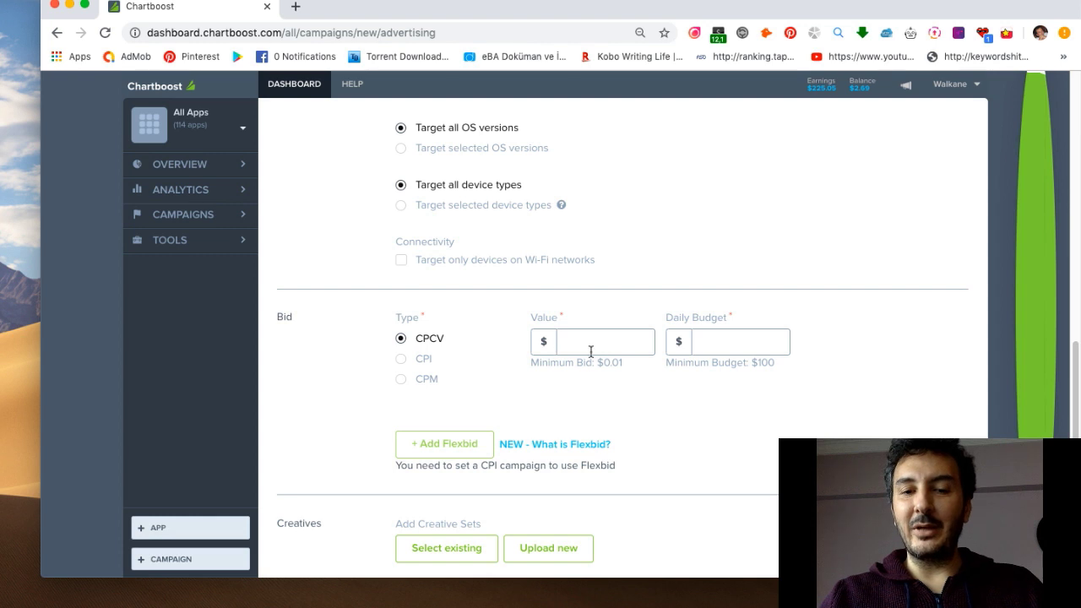
{"action": "left_click", "coordinate": [402, 382]}
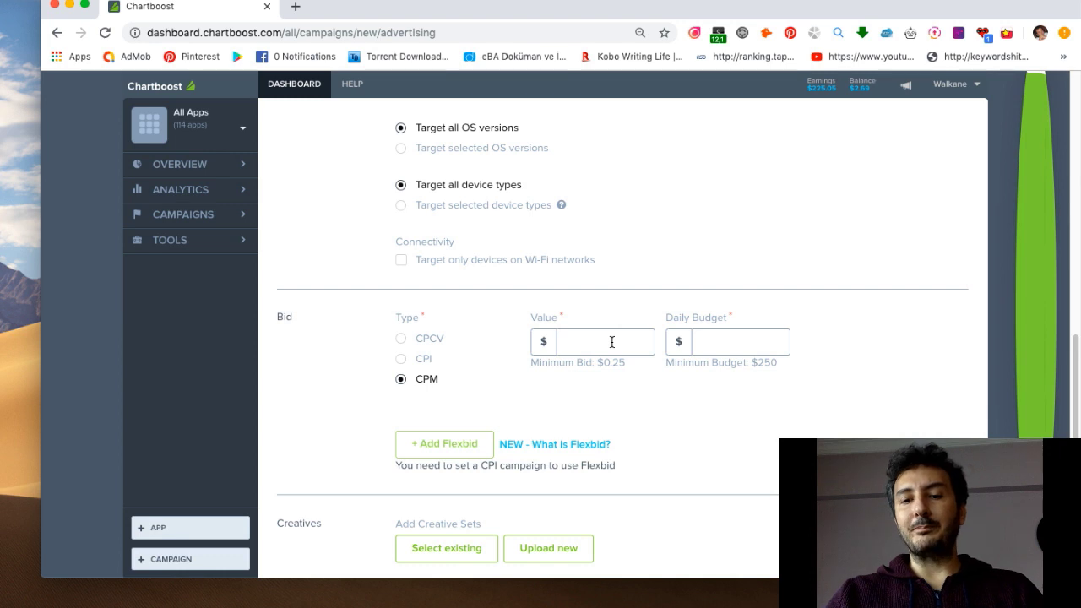
{"action": "left_click", "coordinate": [611, 342]}
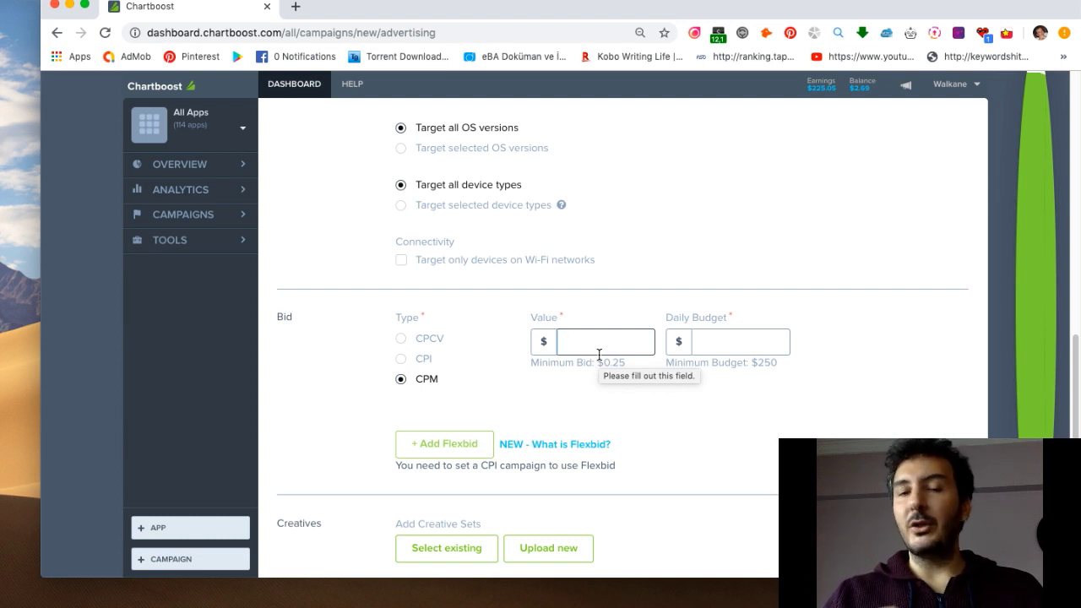
Compare the CPI and CPM minimums, keep CPI as the bid type, and open the bid value for entry
{"action": "left_click", "coordinate": [401, 358]}
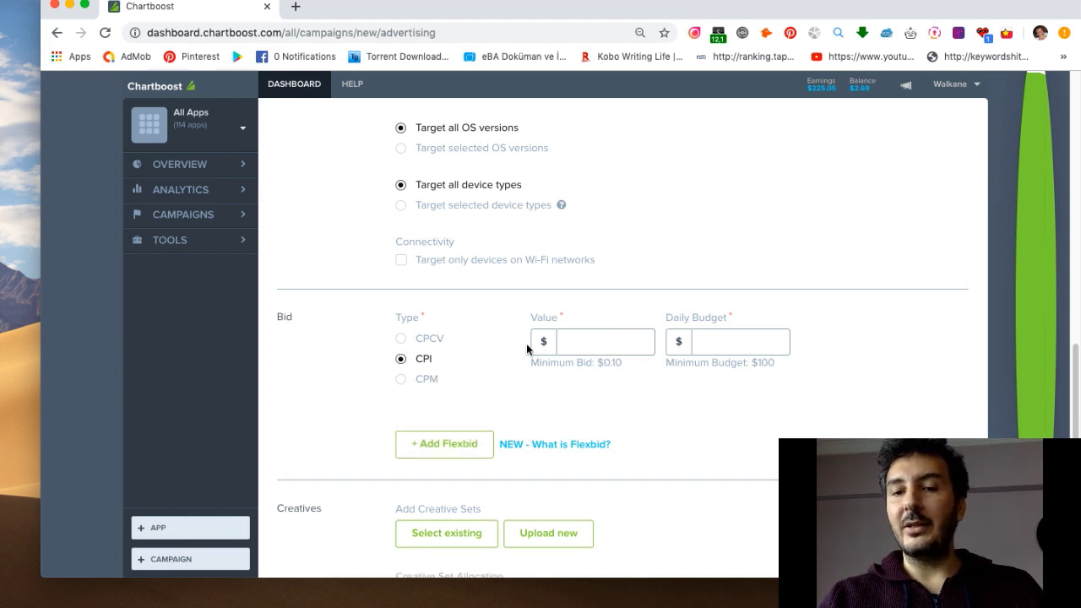
{"action": "left_click", "coordinate": [595, 340]}
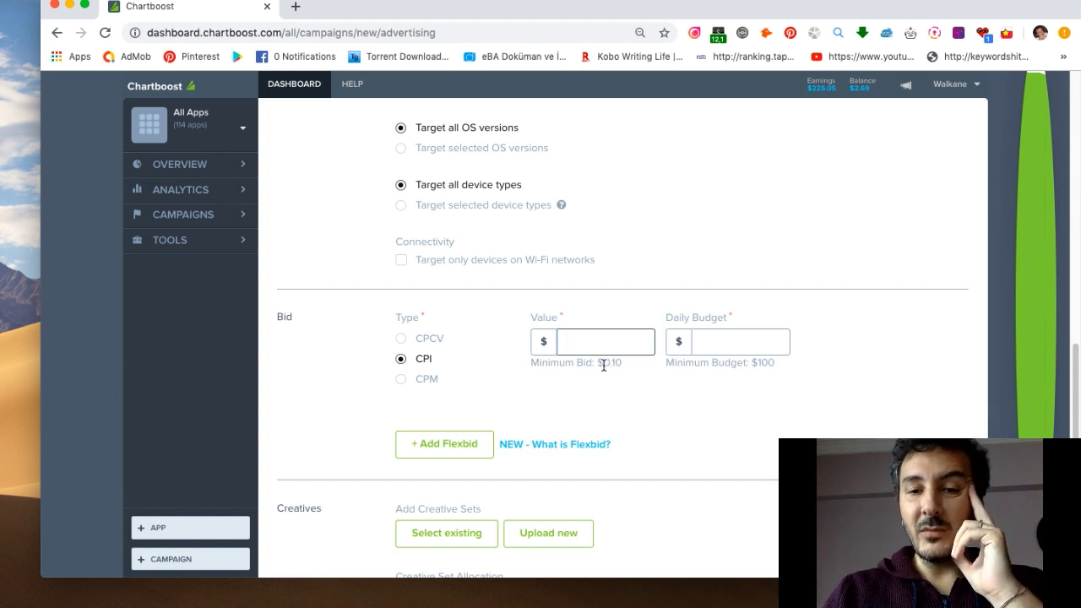
{"action": "left_click_drag", "start_coordinate": [598, 364], "coordinate": [625, 363]}
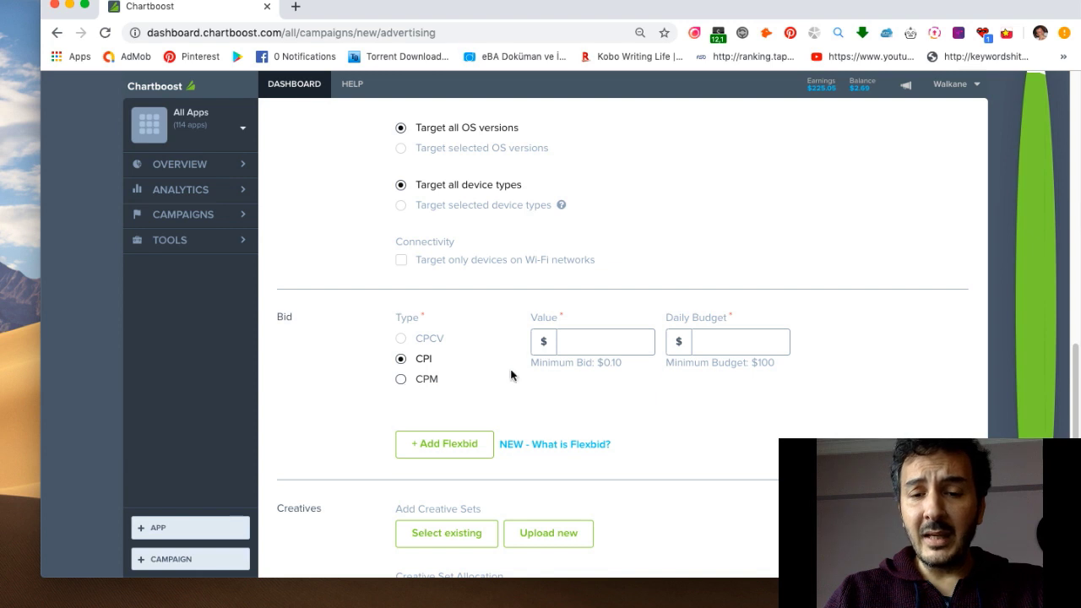
{"action": "left_click", "coordinate": [583, 337]}
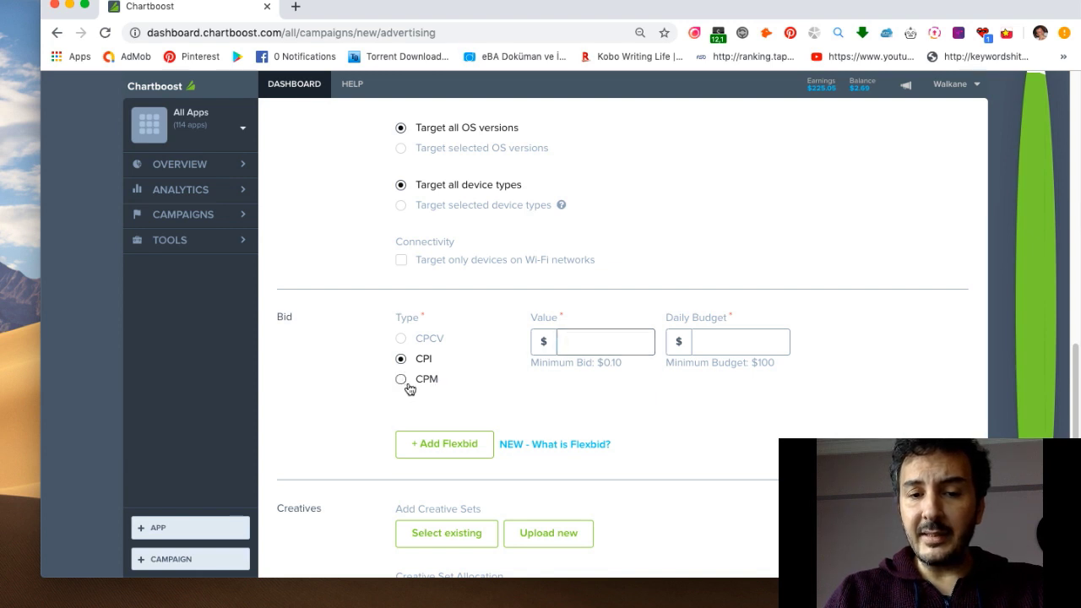
{"action": "left_click", "coordinate": [403, 380]}
{"action": "left_click", "coordinate": [402, 359]}
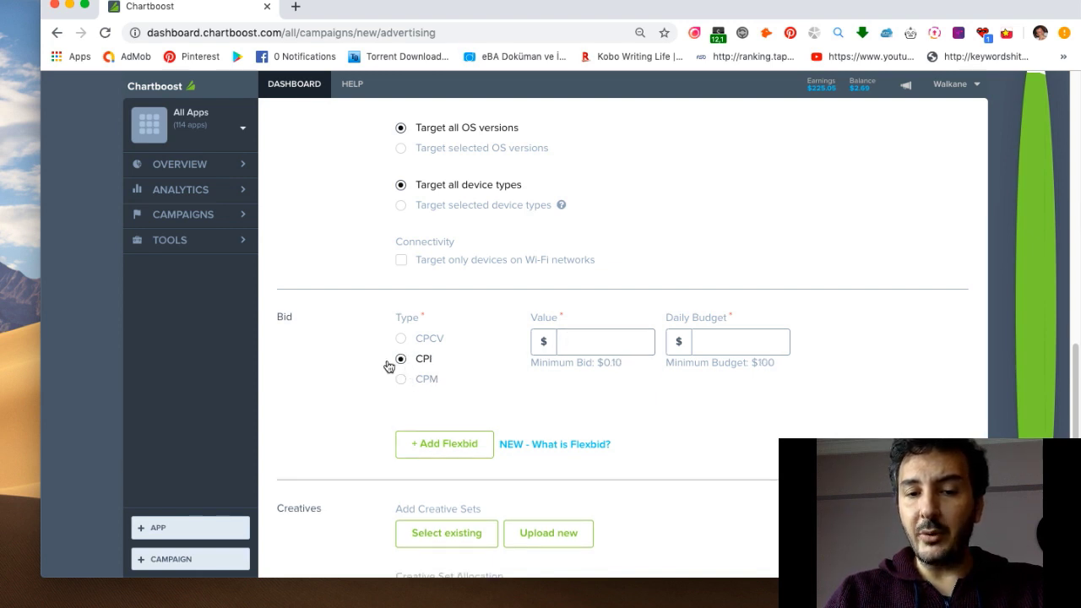
{"action": "left_click", "coordinate": [605, 347]}
{"action": "scroll", "coordinate": [684, 233], "scroll_direction": "down", "scroll_amount": 1}
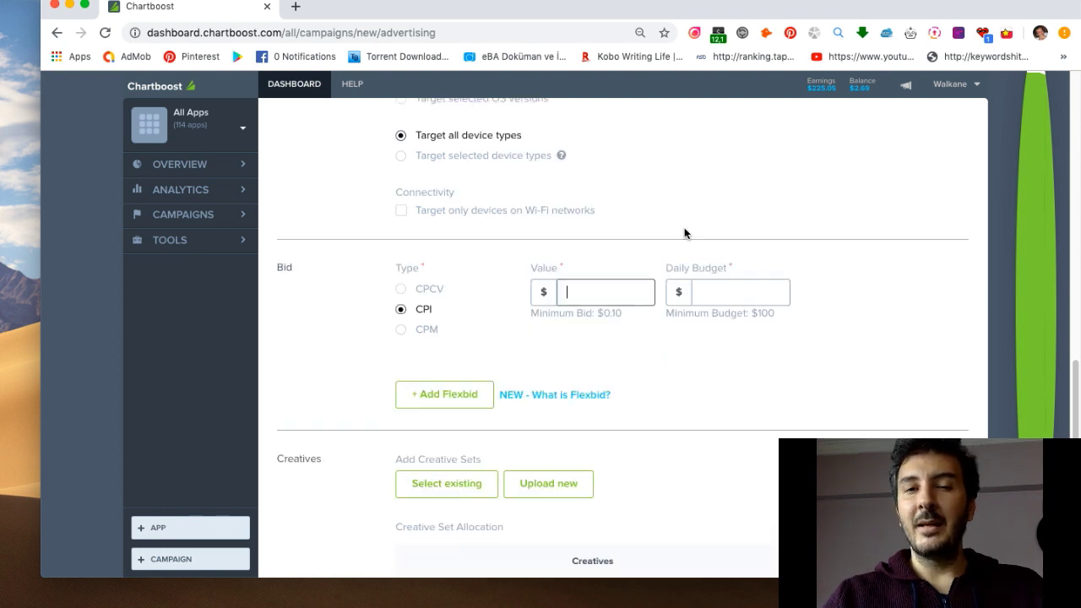